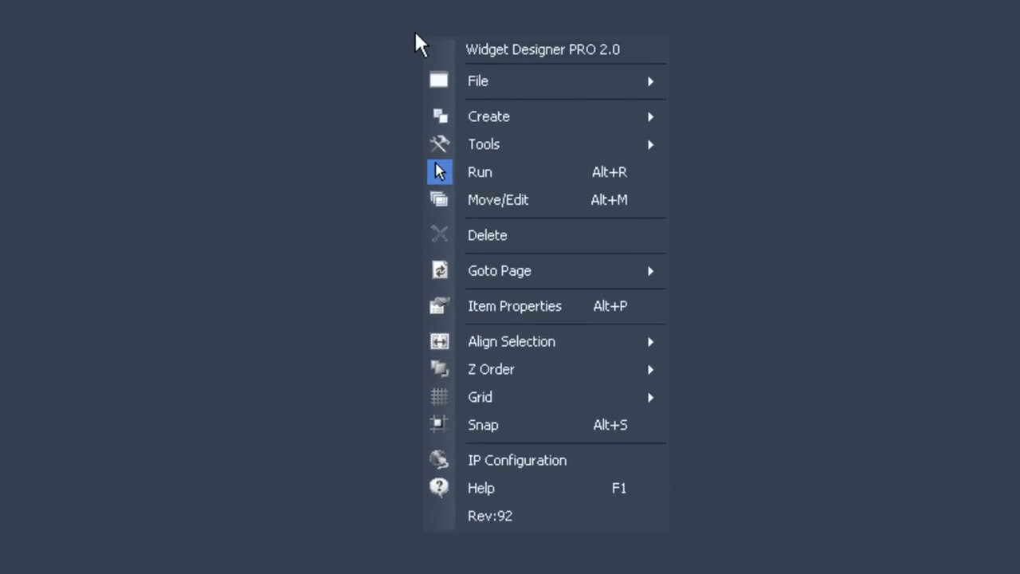
Bring up the Widget Designer command menu on the empty canvas.
{"action": "mouse_move", "coordinate": [512, 359]}
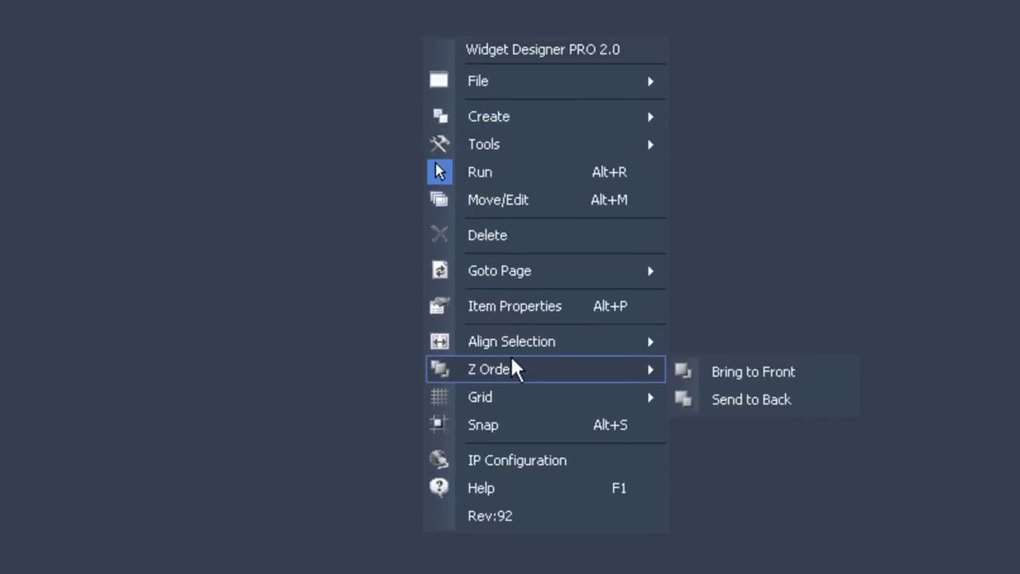
Change the PB Master IP address from 10.169.10.37 to 10.169.10.52 and apply it.
{"action": "left_click", "coordinate": [503, 462]}
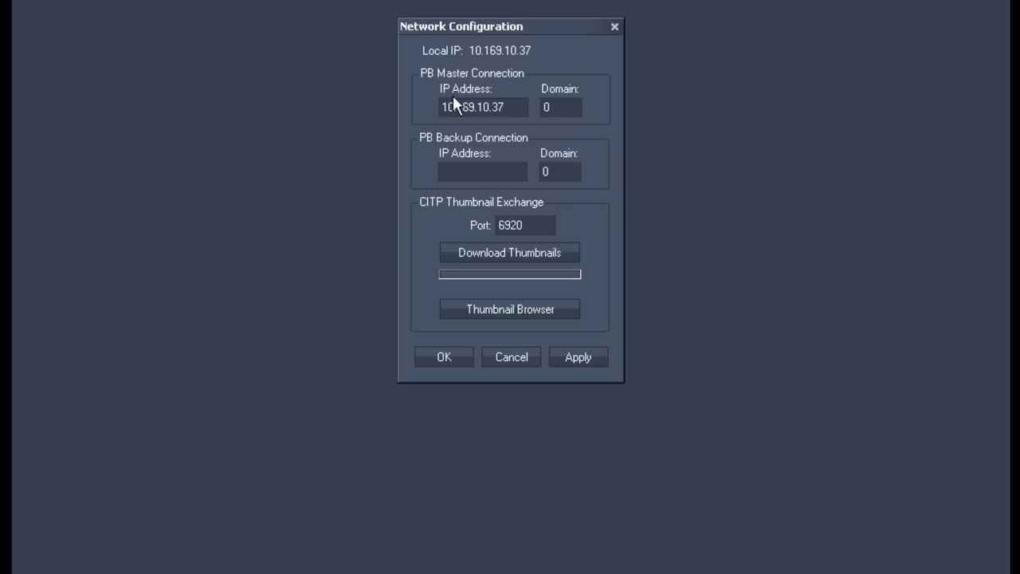
{"action": "left_click", "coordinate": [514, 101]}
{"action": "key", "text": "BackSpace"}
{"action": "key", "text": "BackSpace"}
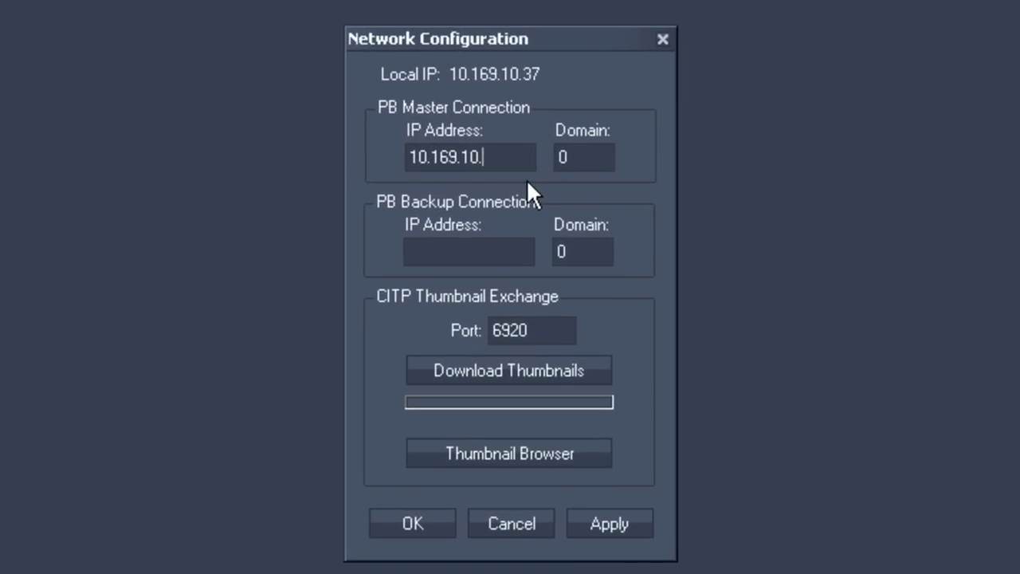
{"action": "type", "text": "52"}
{"action": "left_click", "coordinate": [592, 521]}
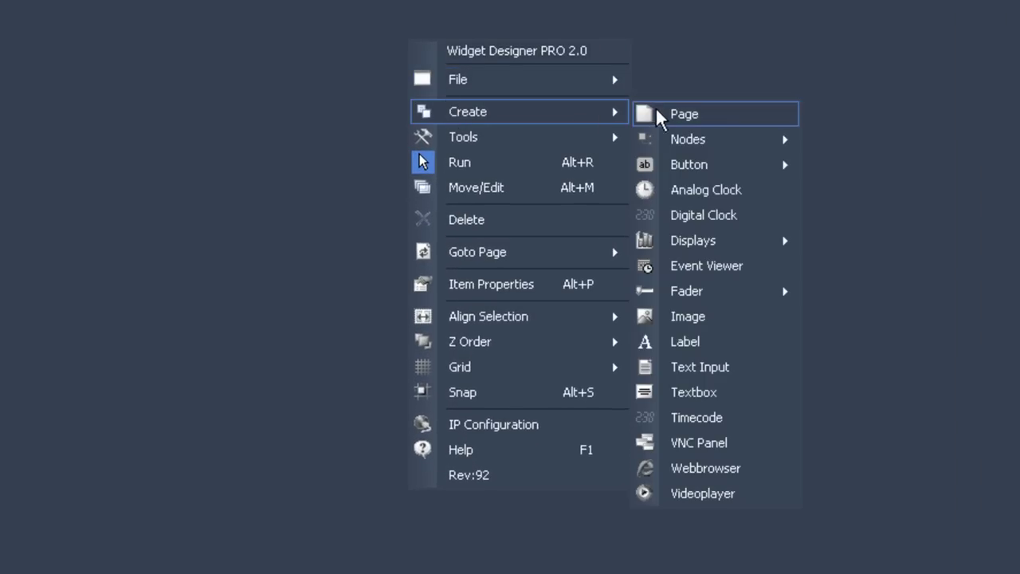
Place a vertical fader on the page using Create > Fader > Vertical.
{"action": "mouse_move", "coordinate": [720, 292]}
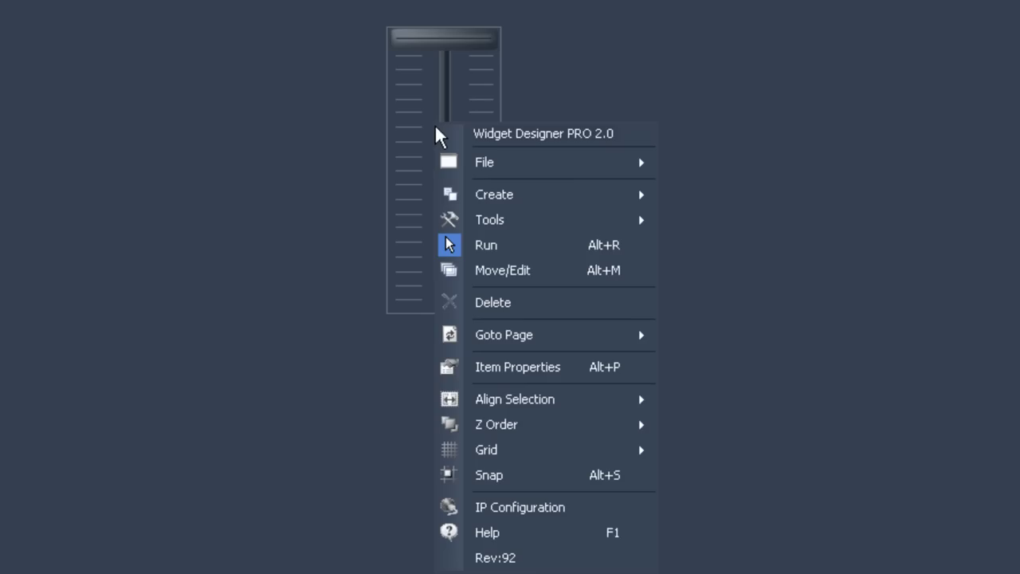
Assign Fader1 to sequence 1 with the Seq checkbox ticked, and apply.
{"action": "left_click", "coordinate": [489, 367]}
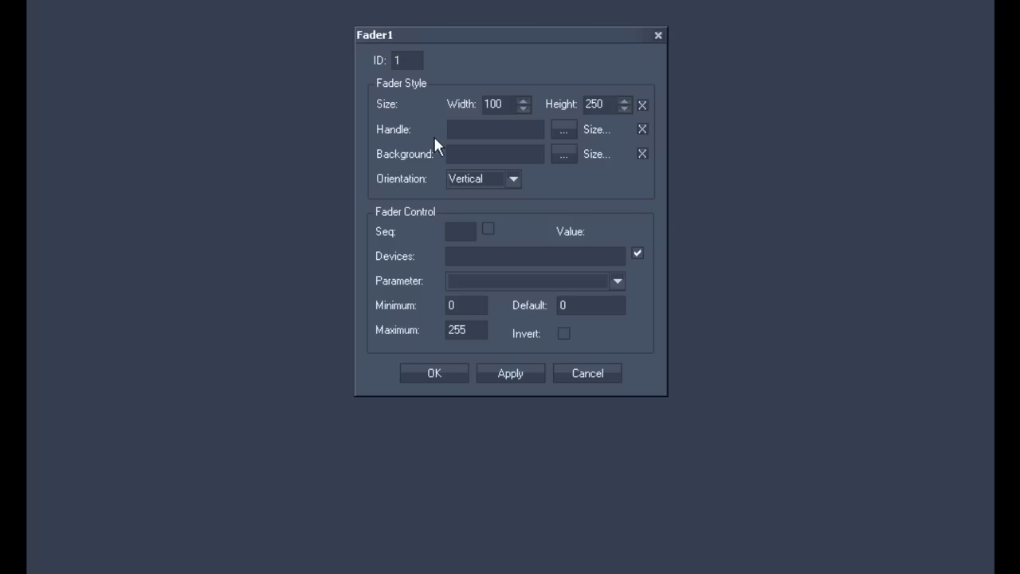
{"action": "mouse_move", "coordinate": [479, 255]}
{"action": "left_click", "coordinate": [461, 228]}
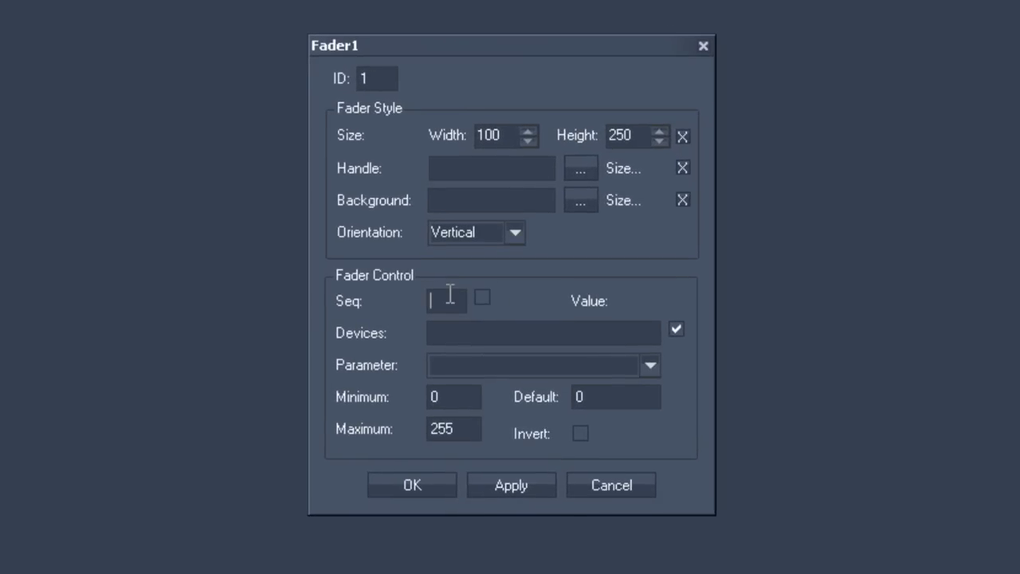
{"action": "type", "text": "1"}
{"action": "left_click", "coordinate": [481, 298]}
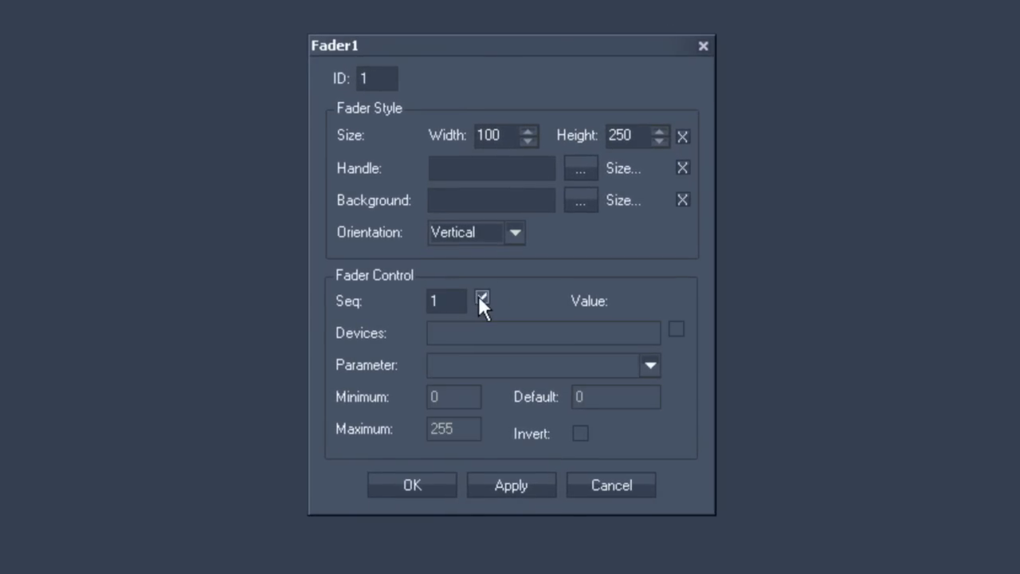
{"action": "left_click", "coordinate": [509, 484]}
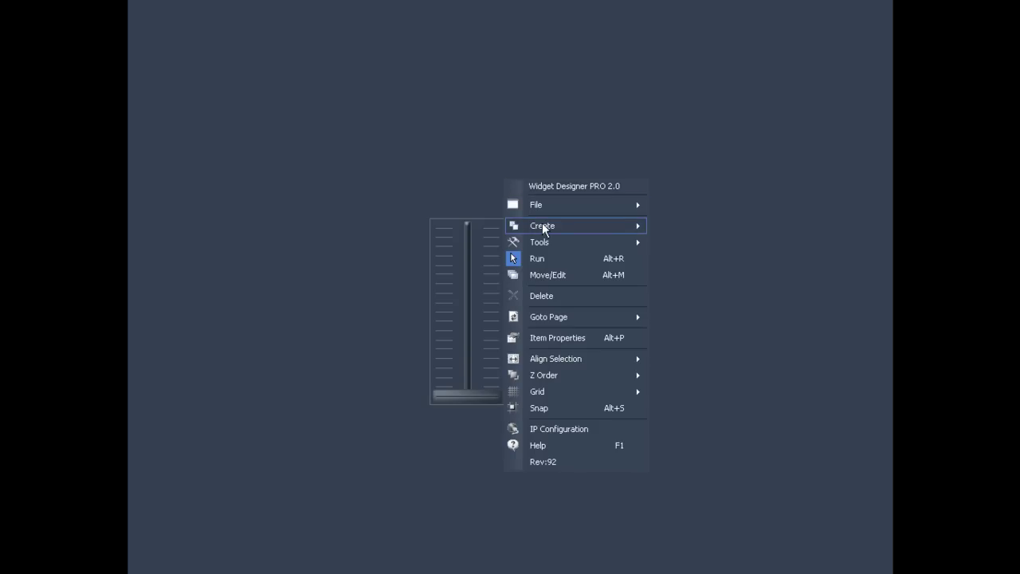
Place five quarter-size buttons in a row along the top of the page above the fader.
{"action": "mouse_move", "coordinate": [543, 227]}
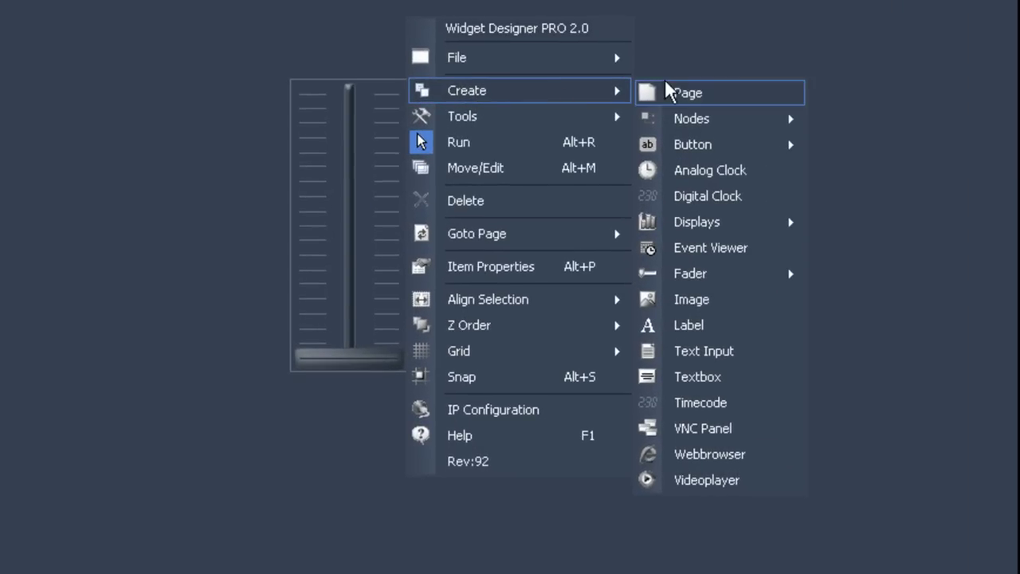
{"action": "mouse_move", "coordinate": [678, 185]}
{"action": "mouse_move", "coordinate": [683, 146]}
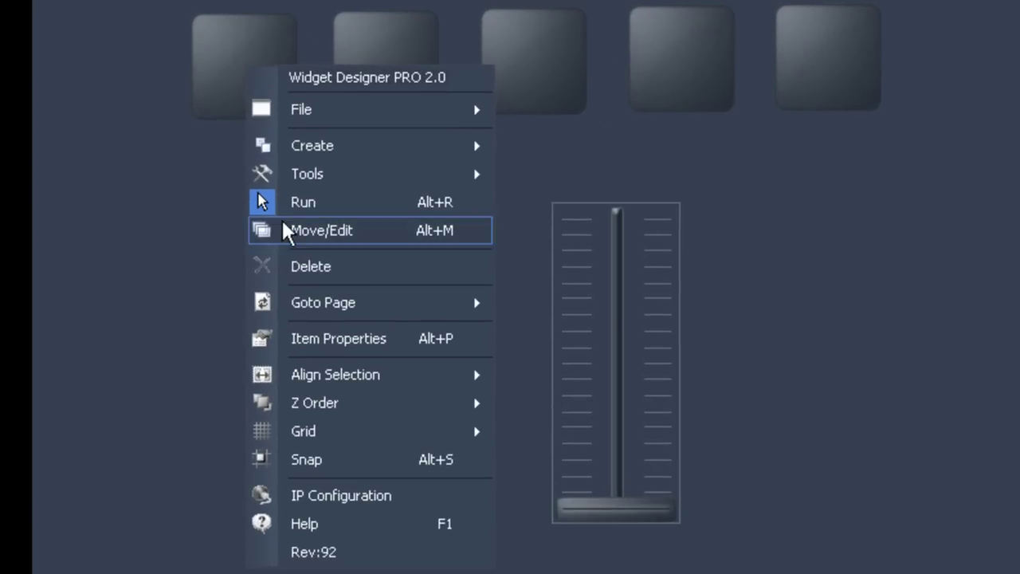
Label Button1 'Cue One', enable sequence control with State Play, and apply.
{"action": "left_click", "coordinate": [307, 333]}
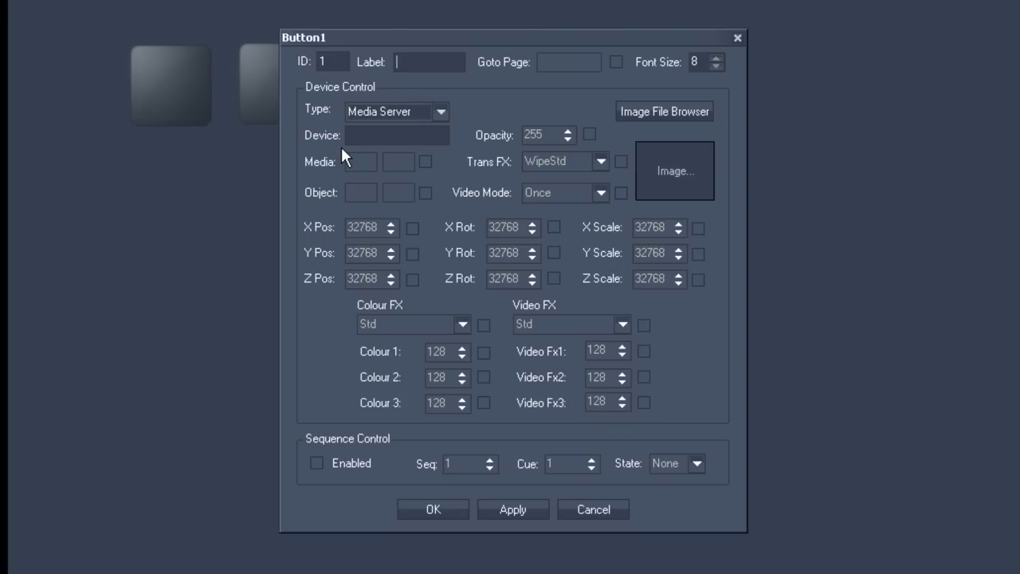
{"action": "type", "text": "Cue "}
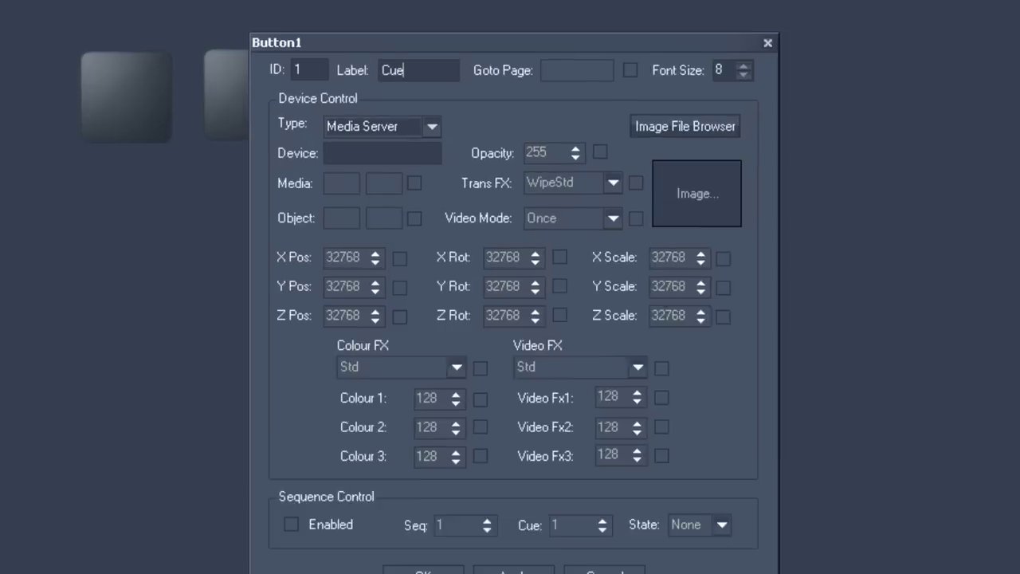
{"action": "type", "text": "One"}
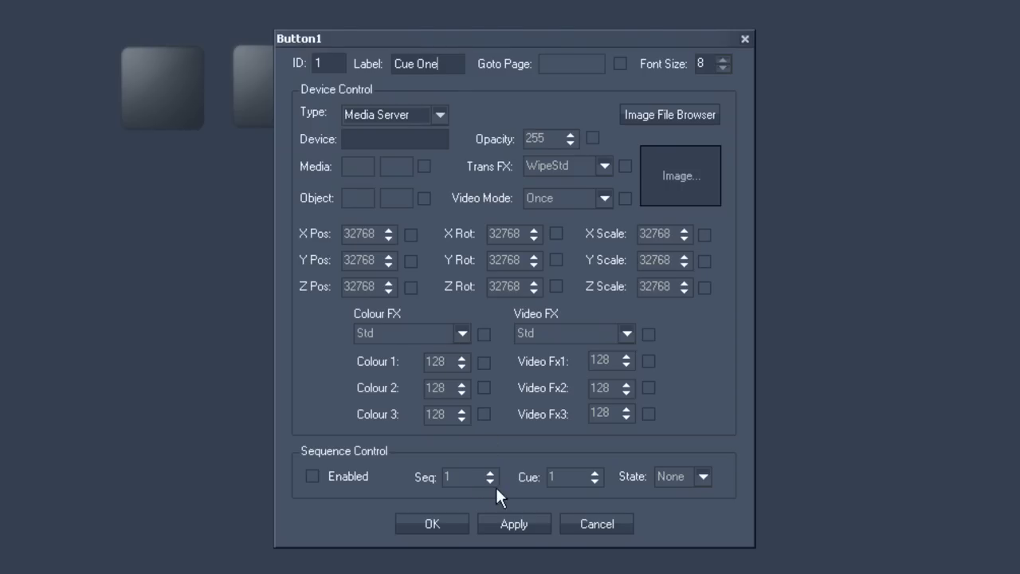
{"action": "left_click", "coordinate": [313, 475]}
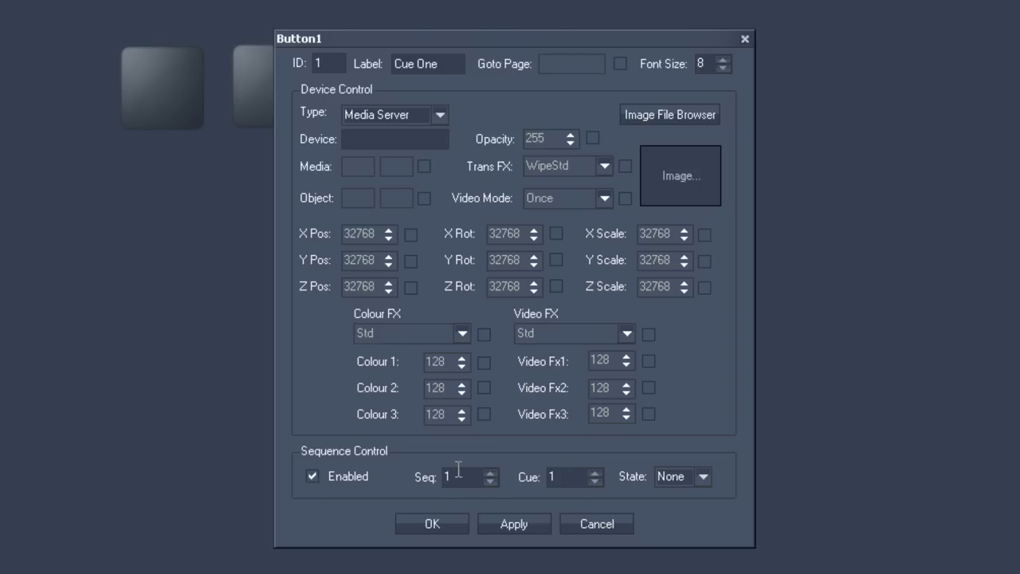
{"action": "left_click", "coordinate": [702, 475]}
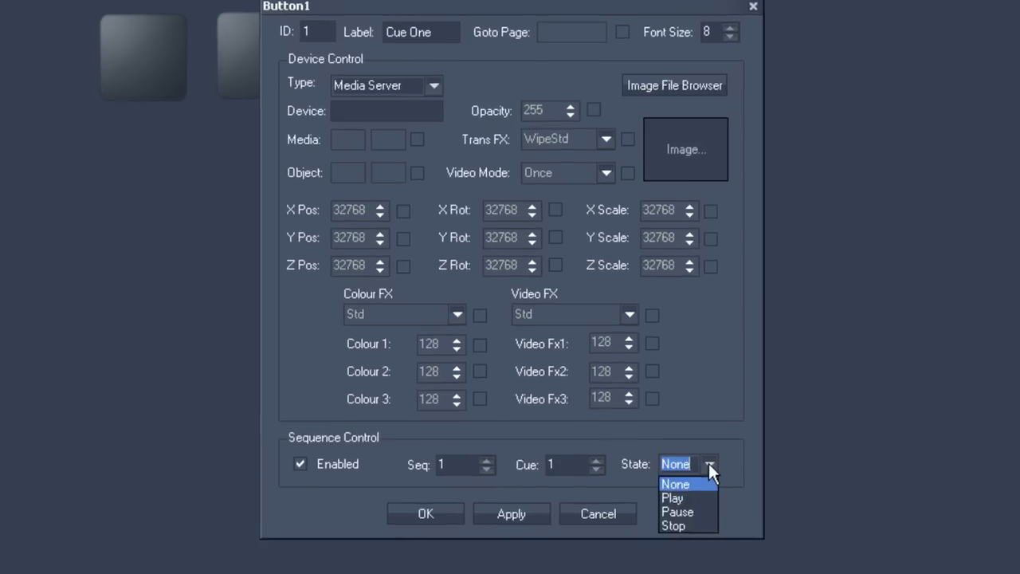
{"action": "left_click", "coordinate": [674, 506]}
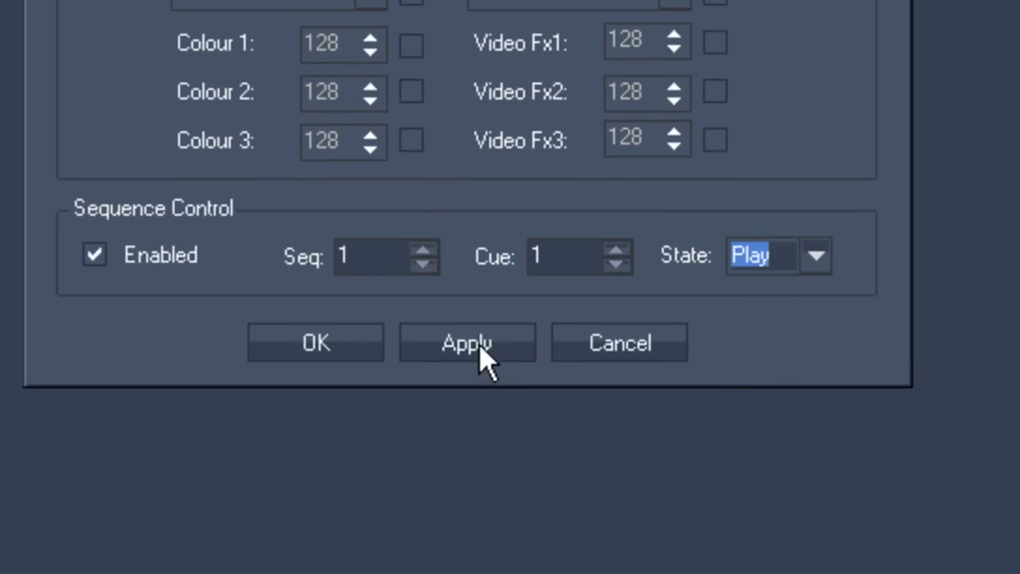
{"action": "left_click", "coordinate": [482, 355]}
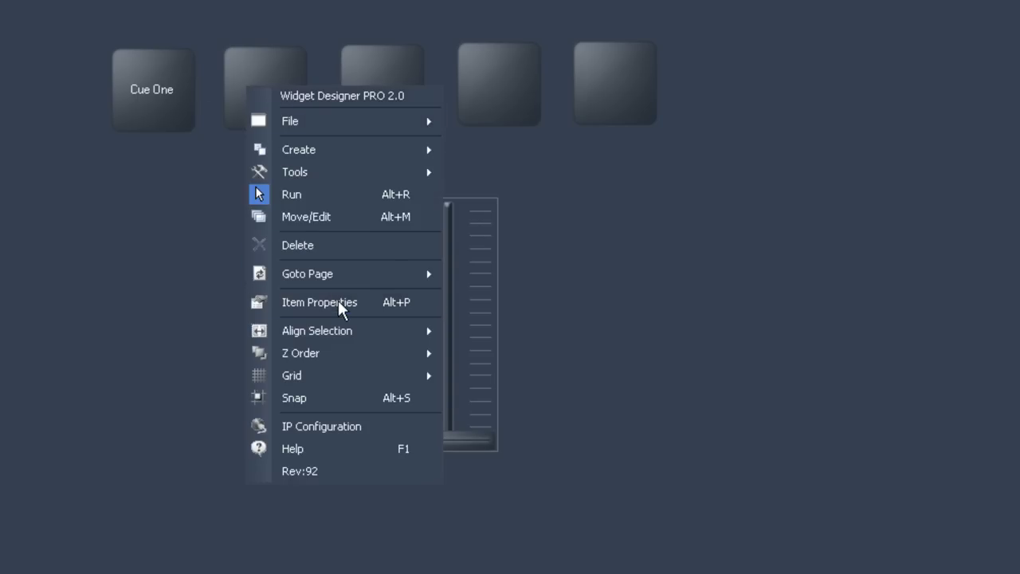
Label Button2 'Cue Two', enable sequence control at cue 2 with State Pause, and confirm.
{"action": "left_click", "coordinate": [338, 302]}
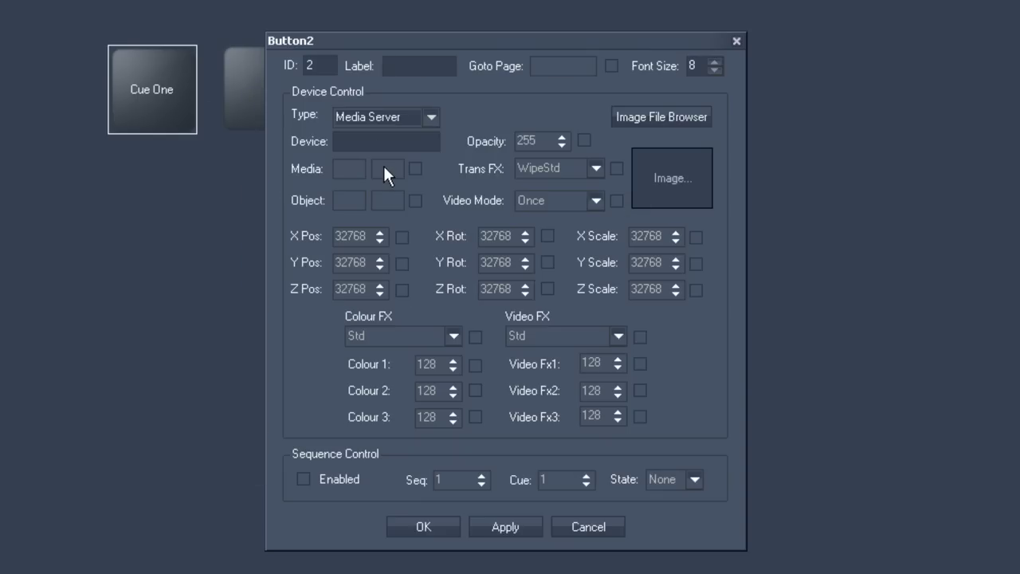
{"action": "type", "text": "Cue Two"}
{"action": "left_click", "coordinate": [302, 479]}
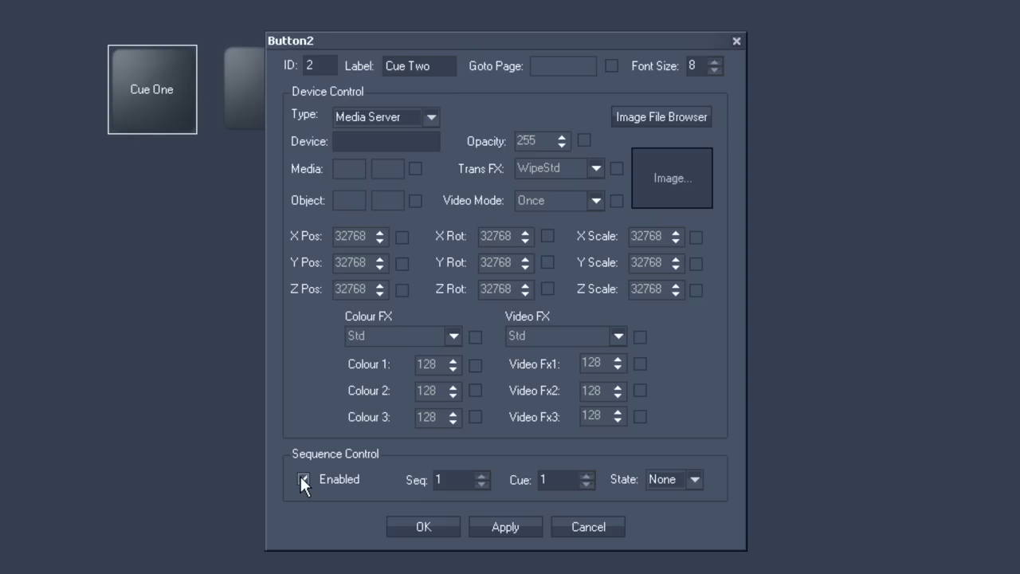
{"action": "left_click", "coordinate": [586, 476]}
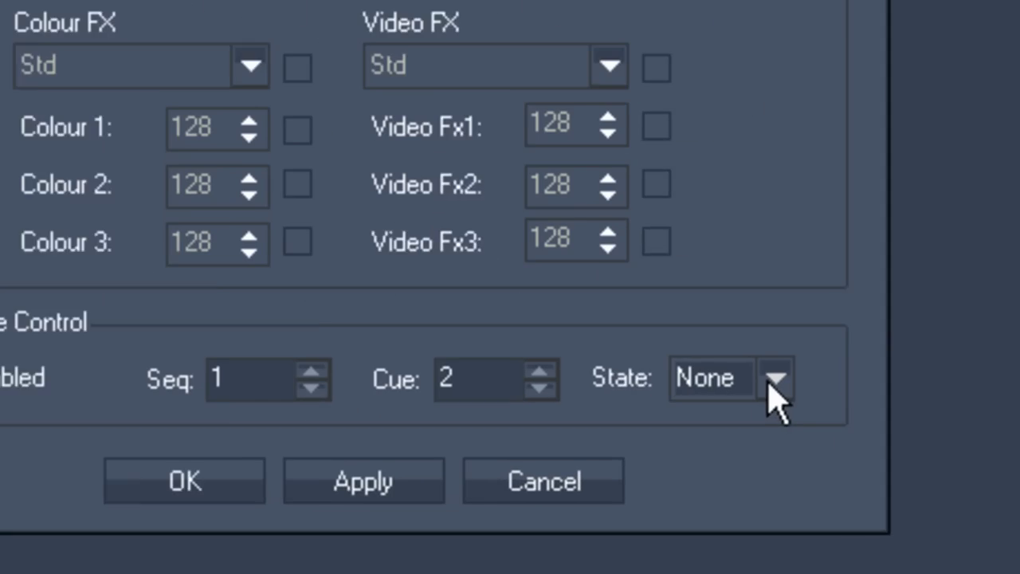
{"action": "left_click", "coordinate": [695, 477]}
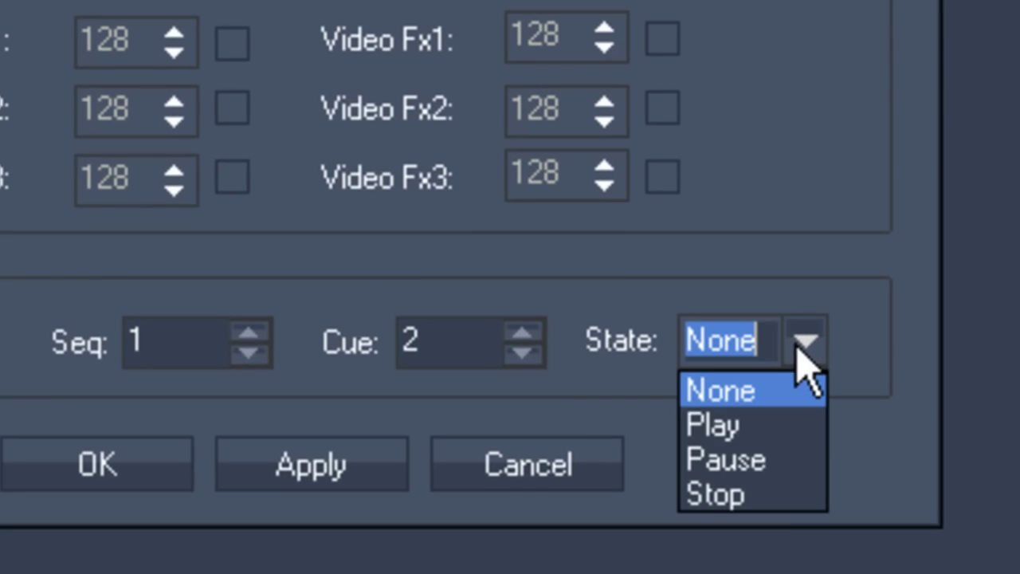
{"action": "left_click", "coordinate": [752, 466]}
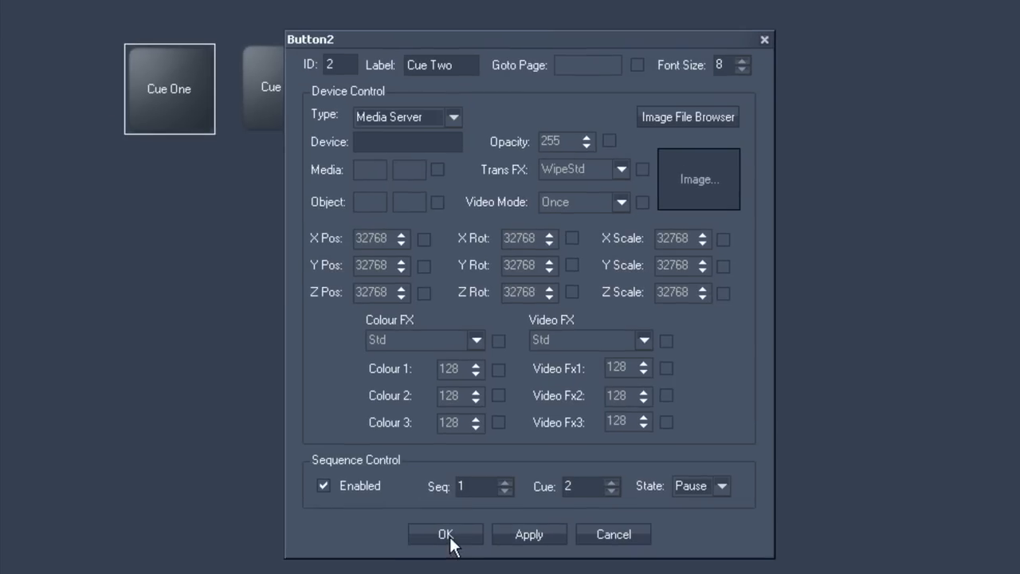
{"action": "left_click", "coordinate": [446, 535]}
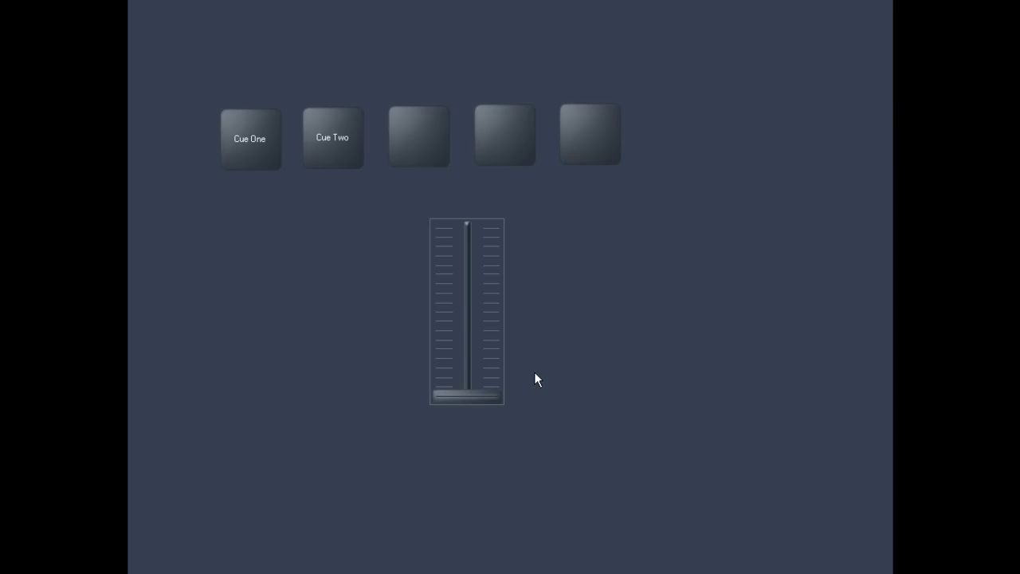
Create a new page named 'Scene Two' from the command menu.
{"action": "right_click", "coordinate": [629, 261]}
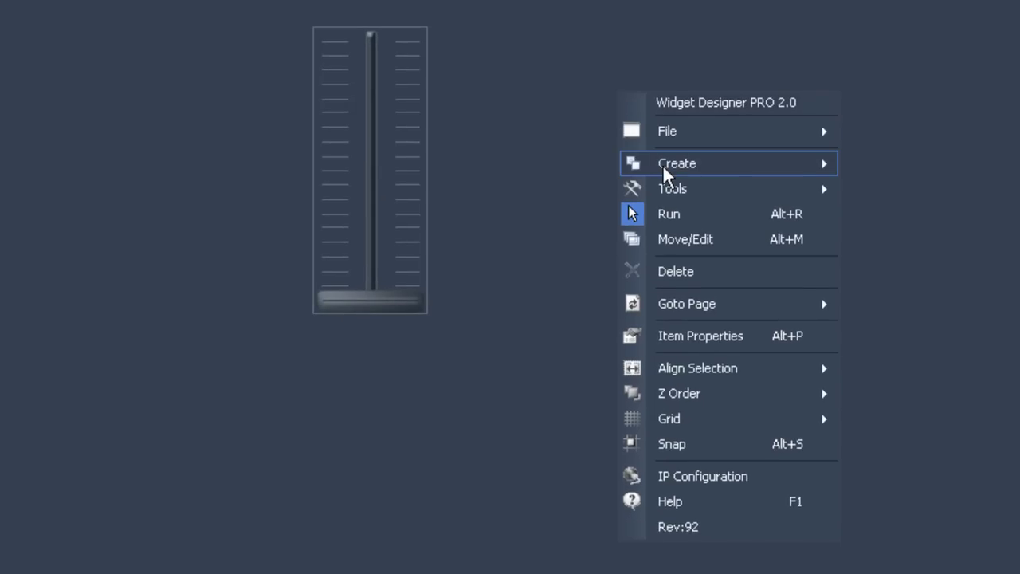
{"action": "mouse_move", "coordinate": [666, 171]}
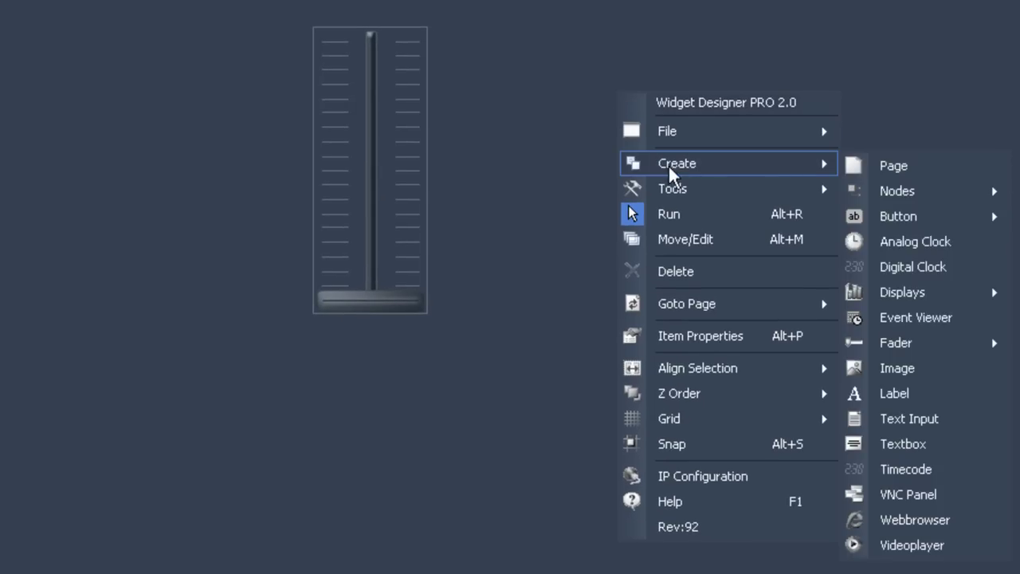
{"action": "left_click", "coordinate": [867, 164]}
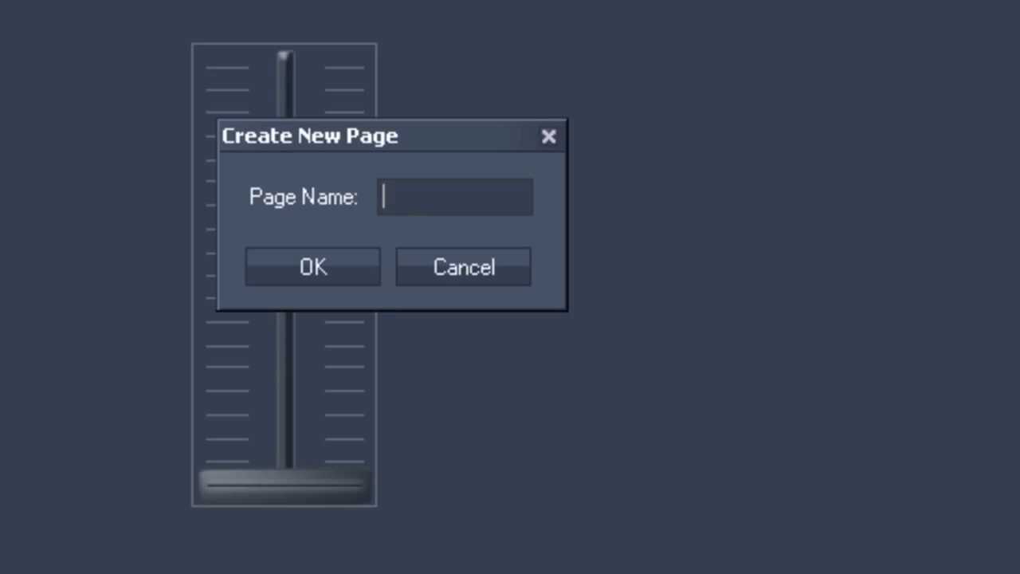
{"action": "type", "text": "Scene Two"}
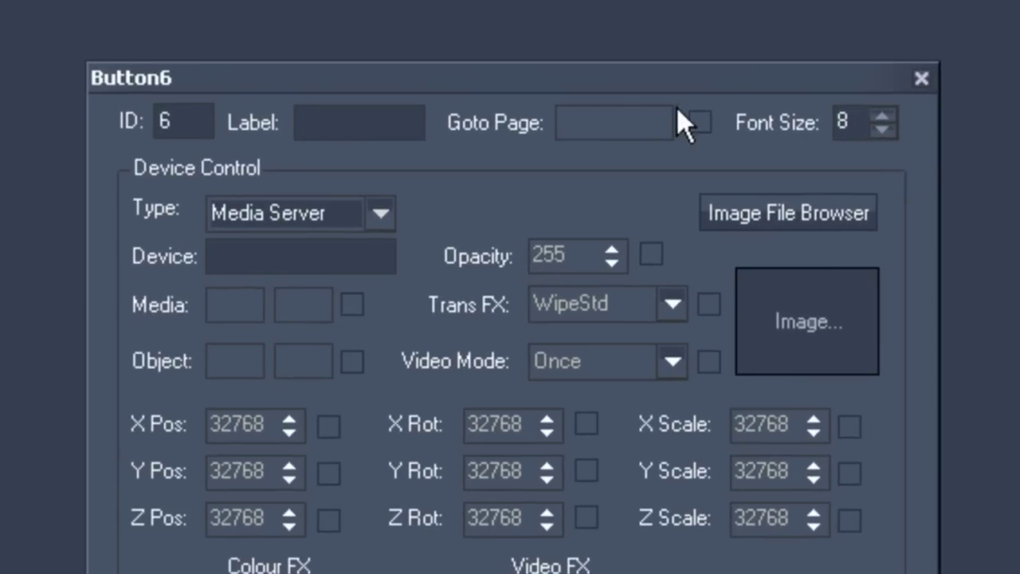
Enable Goto Page on Button6 targeting 'Default' and label it 'Page One'.
{"action": "left_click", "coordinate": [650, 122]}
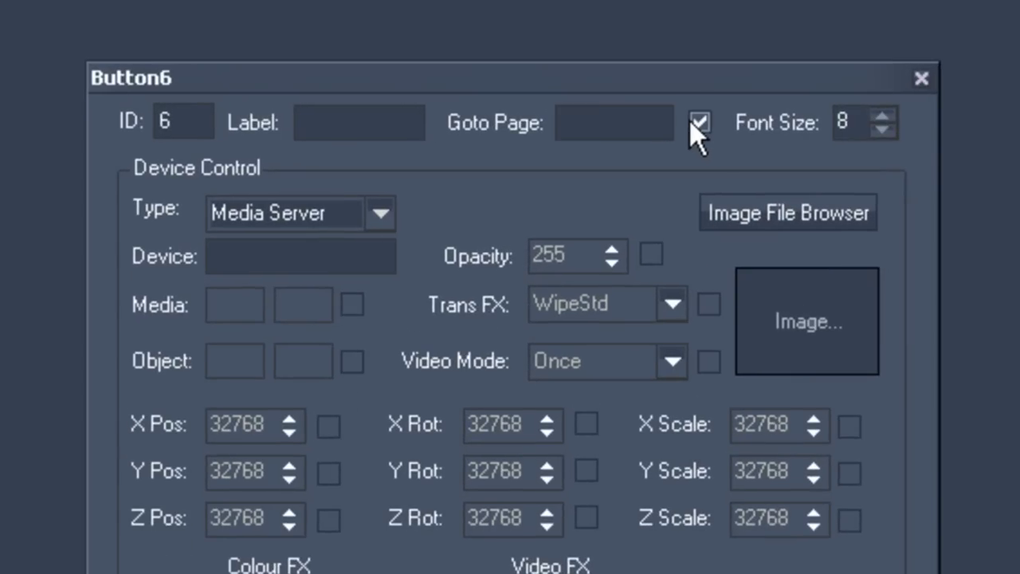
{"action": "left_click", "coordinate": [568, 122]}
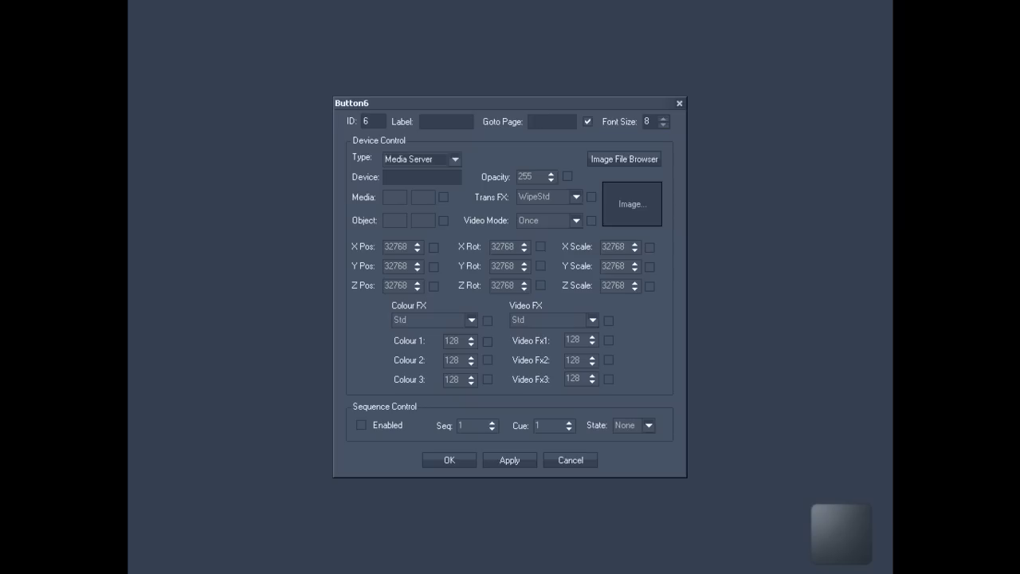
{"action": "type", "text": "Default"}
{"action": "type", "text": "Page One"}
Apply Button6's settings, then add a full-size button at lower left and open its properties.
{"action": "left_click", "coordinate": [508, 460]}
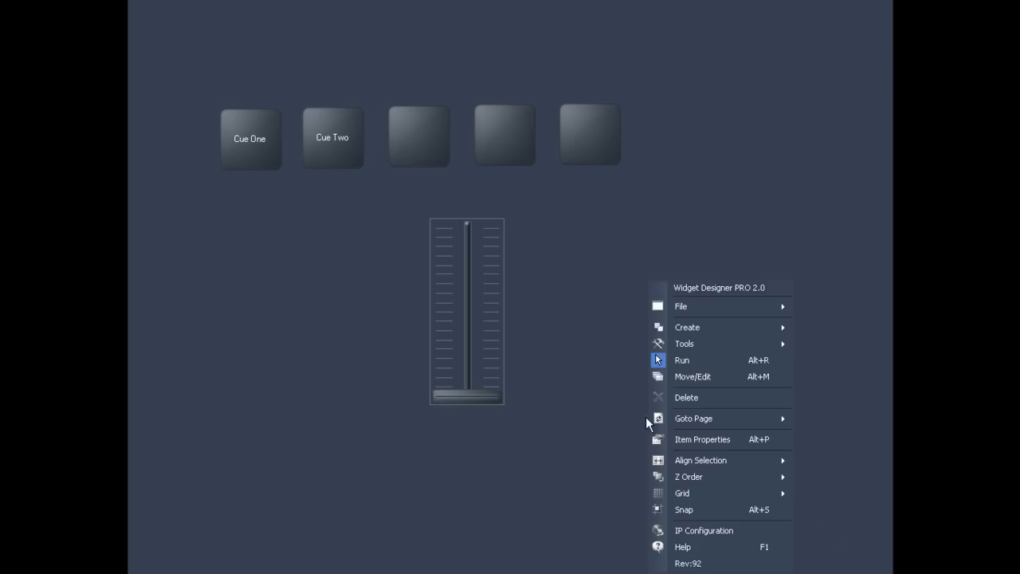
{"action": "mouse_move", "coordinate": [675, 327]}
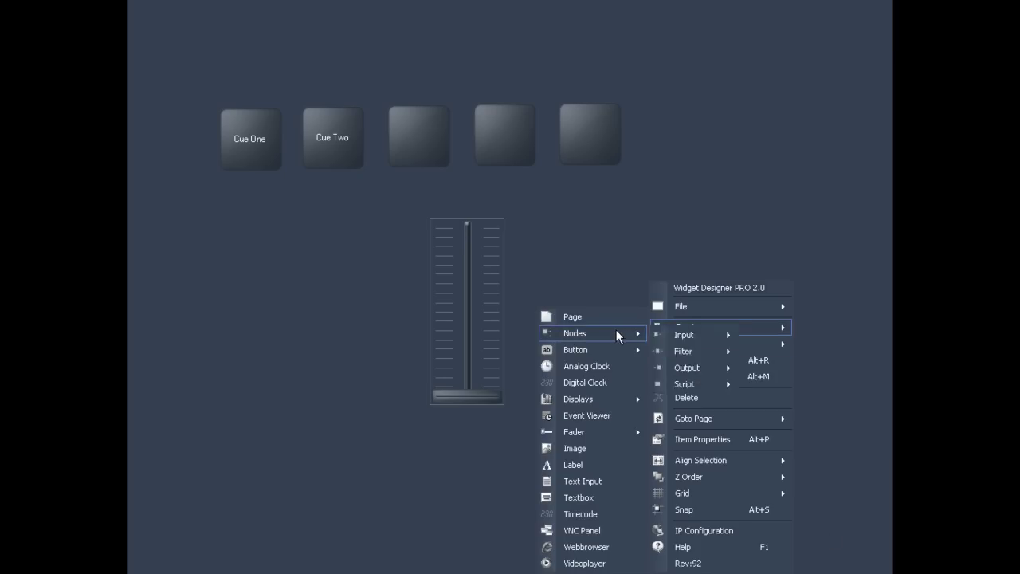
{"action": "mouse_move", "coordinate": [618, 347]}
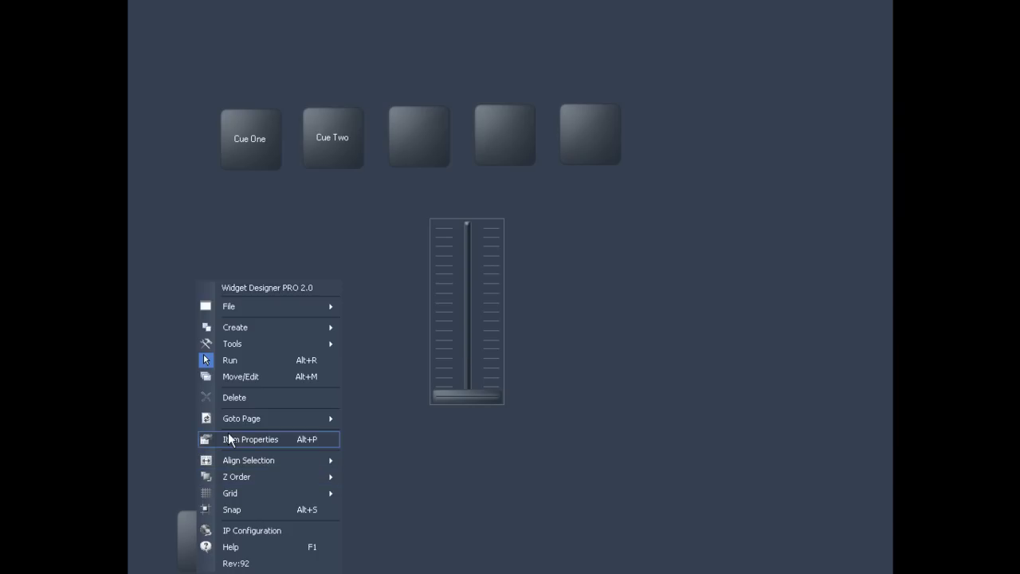
{"action": "left_click", "coordinate": [228, 436]}
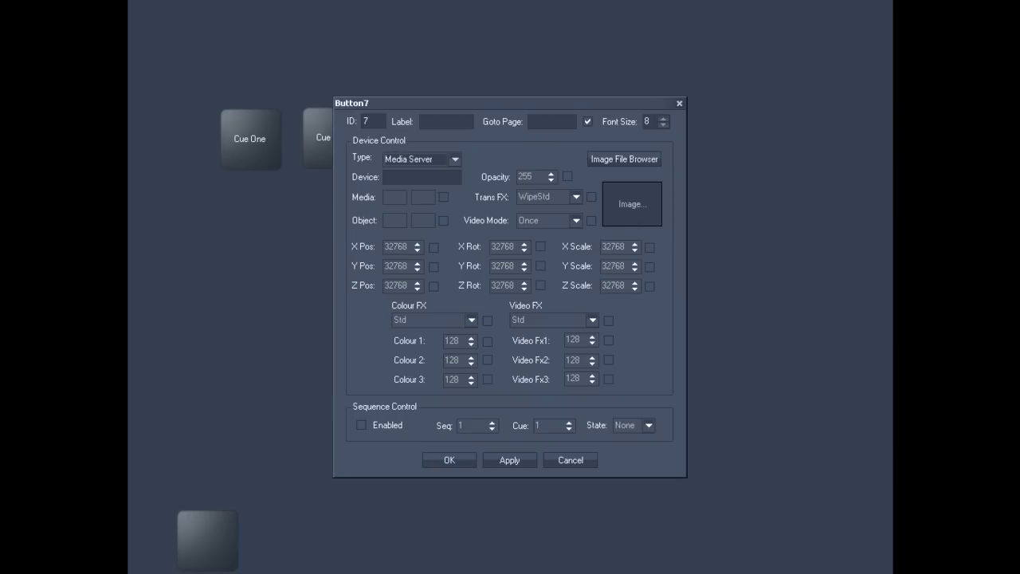
Give Button7 Goto Page 'Scene Two' and the label 'Page Two', then confirm.
{"action": "type", "text": "Scene "}
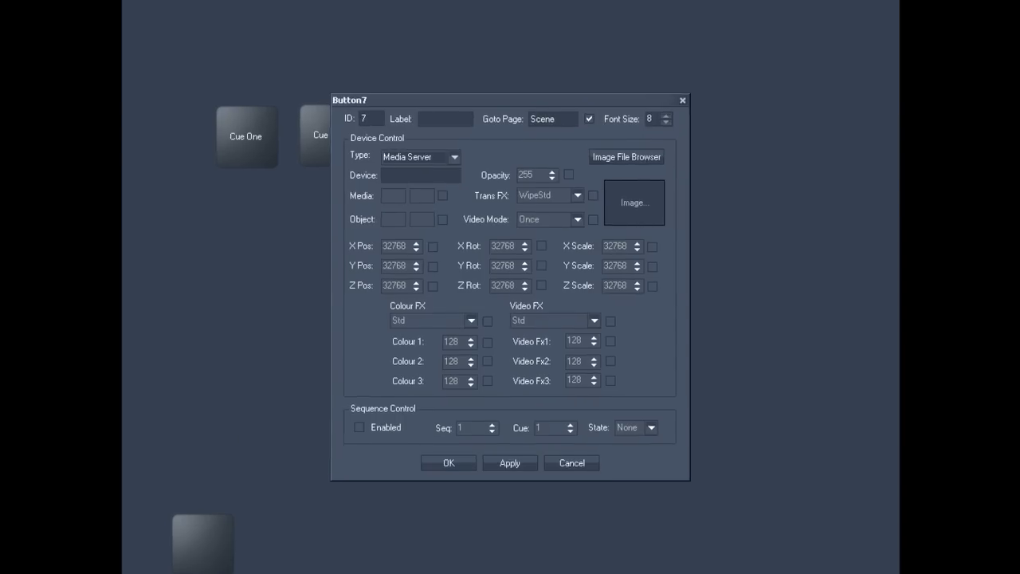
{"action": "type", "text": "Two"}
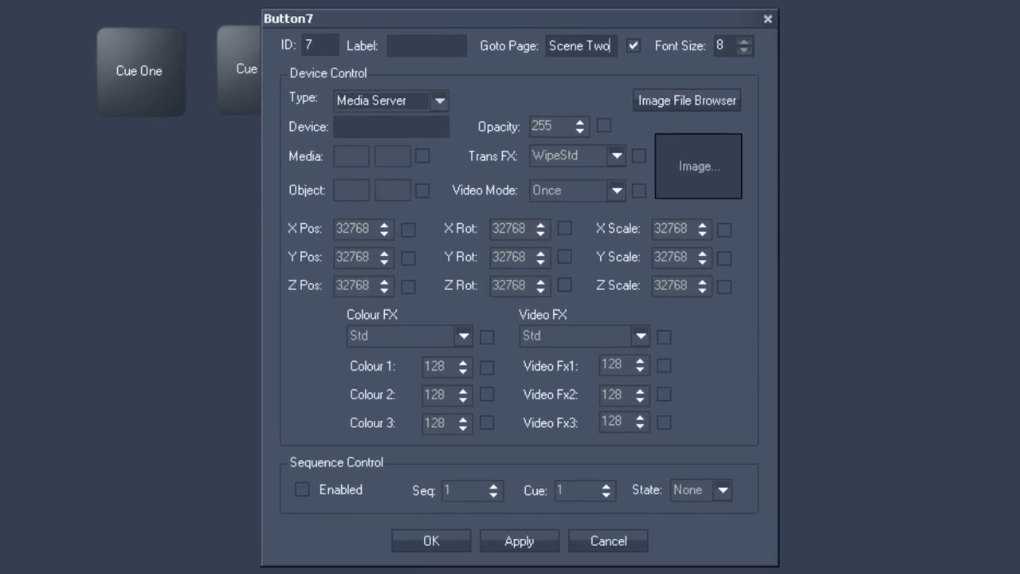
{"action": "left_click", "coordinate": [440, 44]}
{"action": "type", "text": "Page Two"}
{"action": "left_click", "coordinate": [439, 541]}
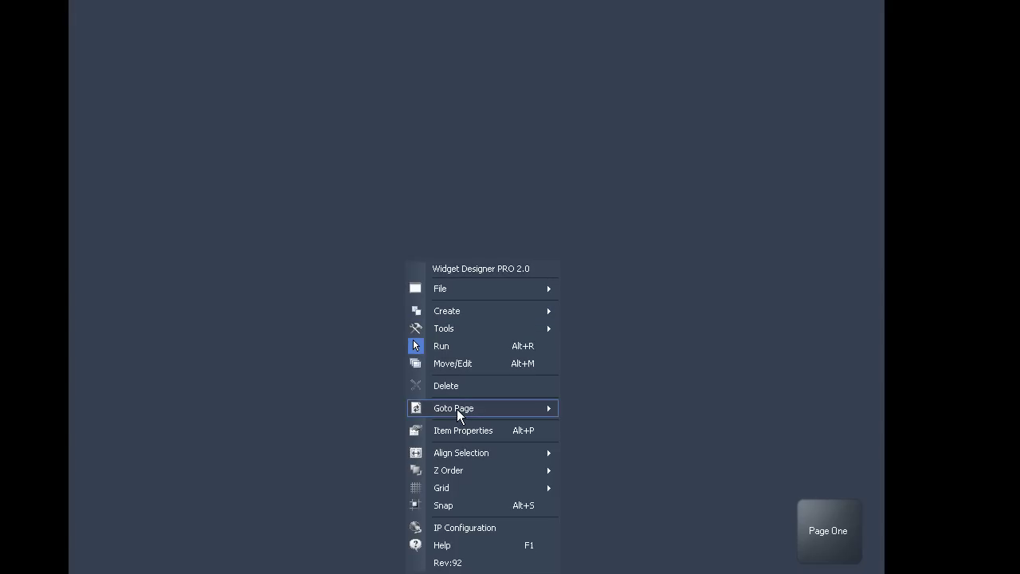
{"action": "mouse_move", "coordinate": [456, 409]}
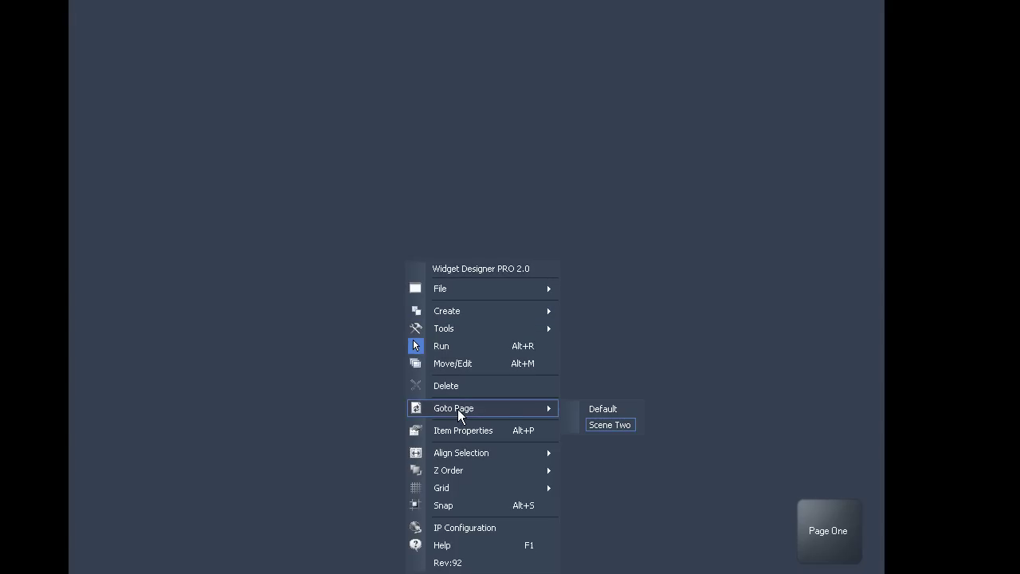
{"action": "left_click", "coordinate": [596, 410]}
{"action": "right_click", "coordinate": [329, 319]}
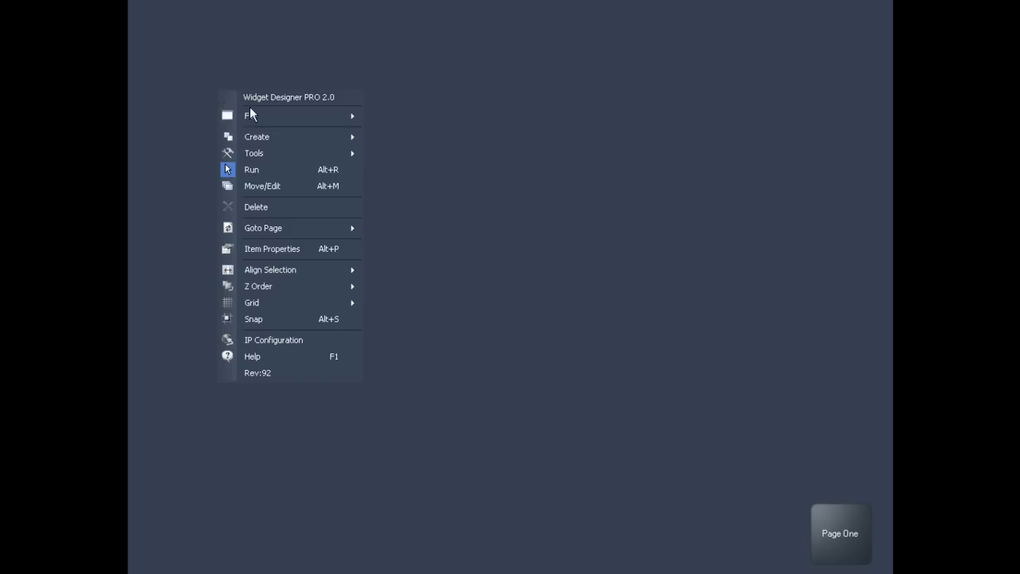
Create a five-by-five Media Control button grid on the Scene Two page.
{"action": "mouse_move", "coordinate": [306, 138]}
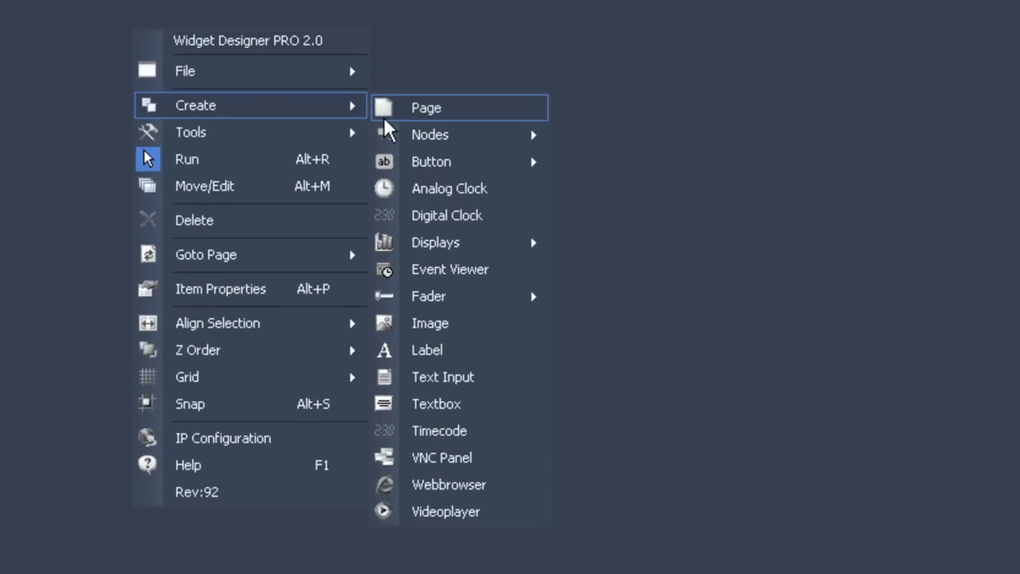
{"action": "mouse_move", "coordinate": [458, 164]}
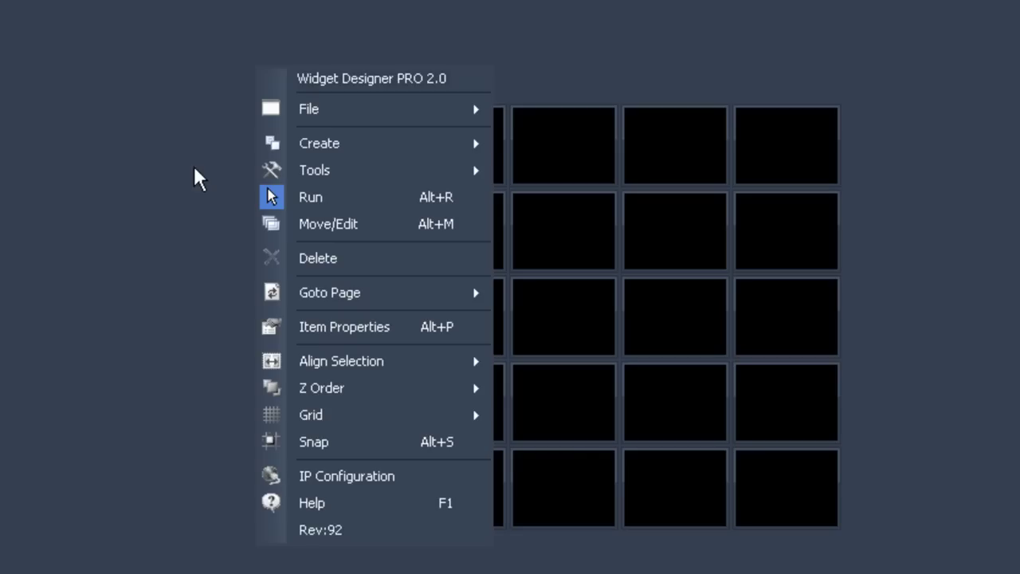
Download thumbnails from server 10.169.10.52 on port 6920 via IP Configuration.
{"action": "left_click", "coordinate": [359, 475]}
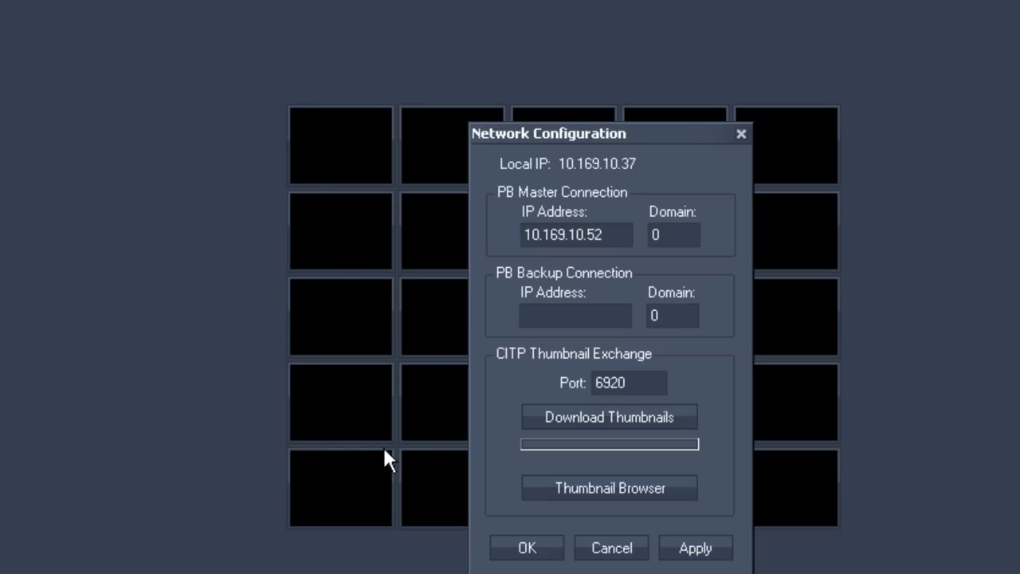
{"action": "left_click", "coordinate": [567, 417]}
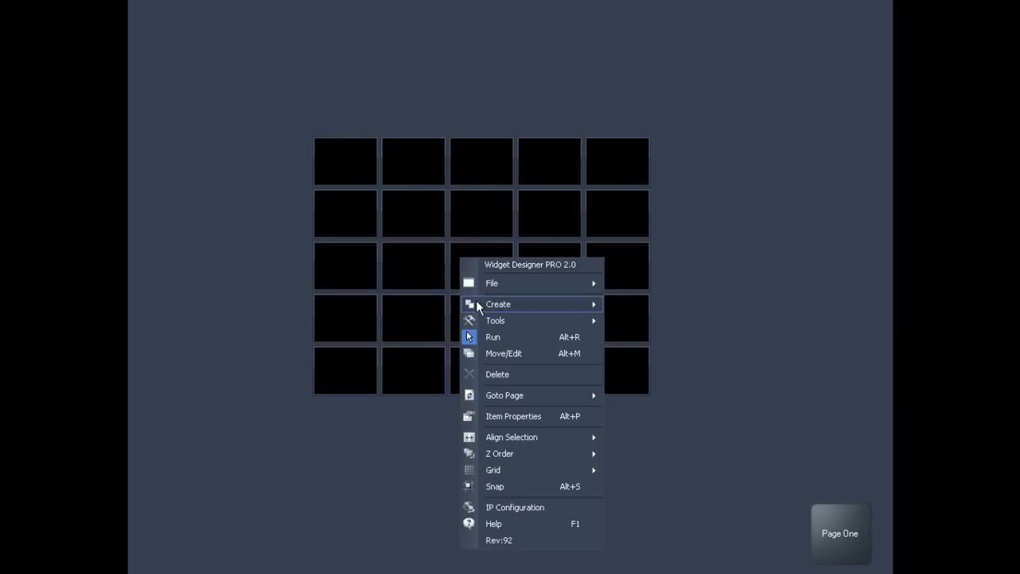
Set Media Control1's Folder ID to 001, apply it, and move the dialog aside.
{"action": "left_click", "coordinate": [506, 416]}
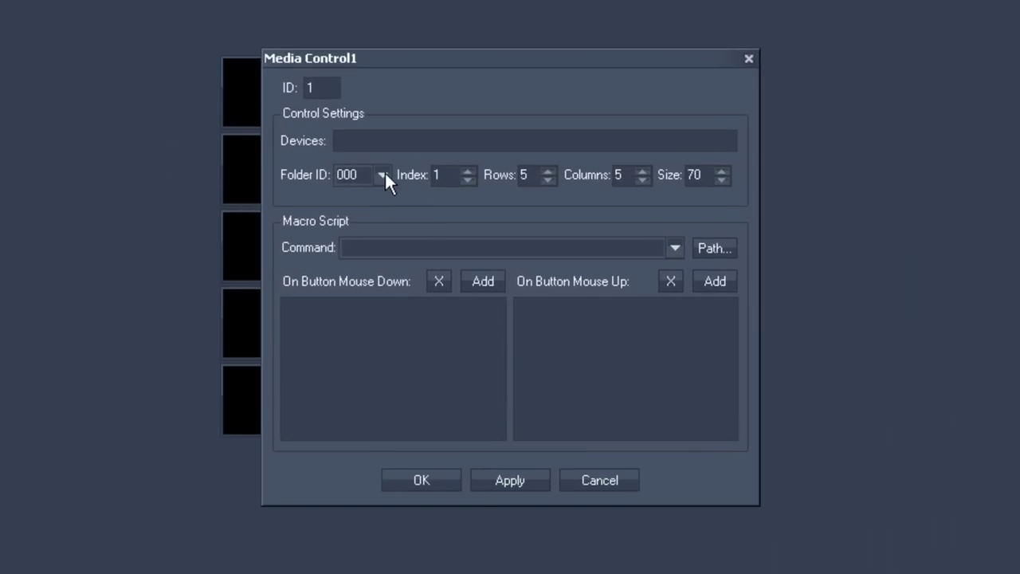
{"action": "left_click", "coordinate": [383, 173]}
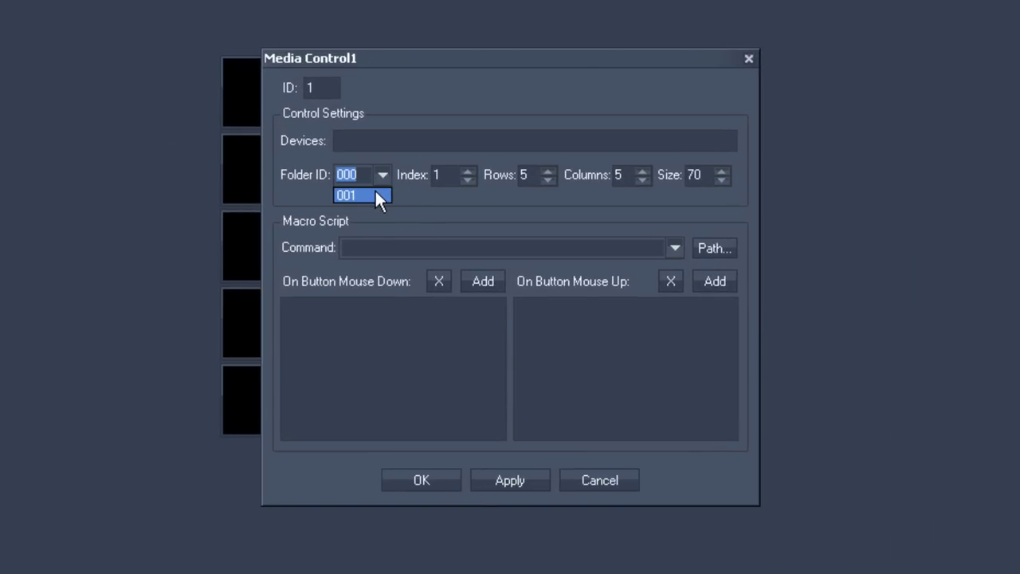
{"action": "left_click", "coordinate": [376, 194]}
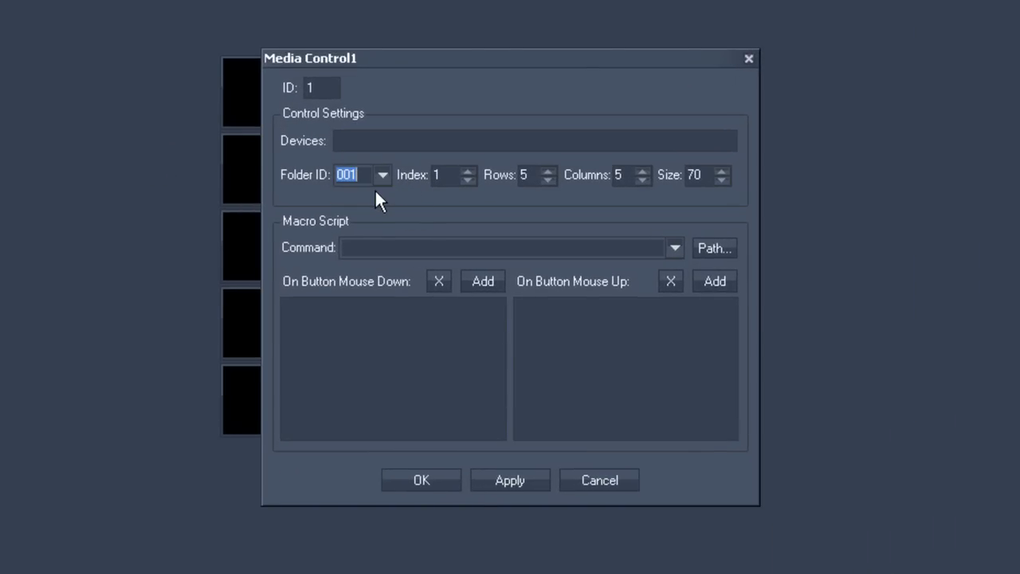
{"action": "left_click", "coordinate": [500, 482]}
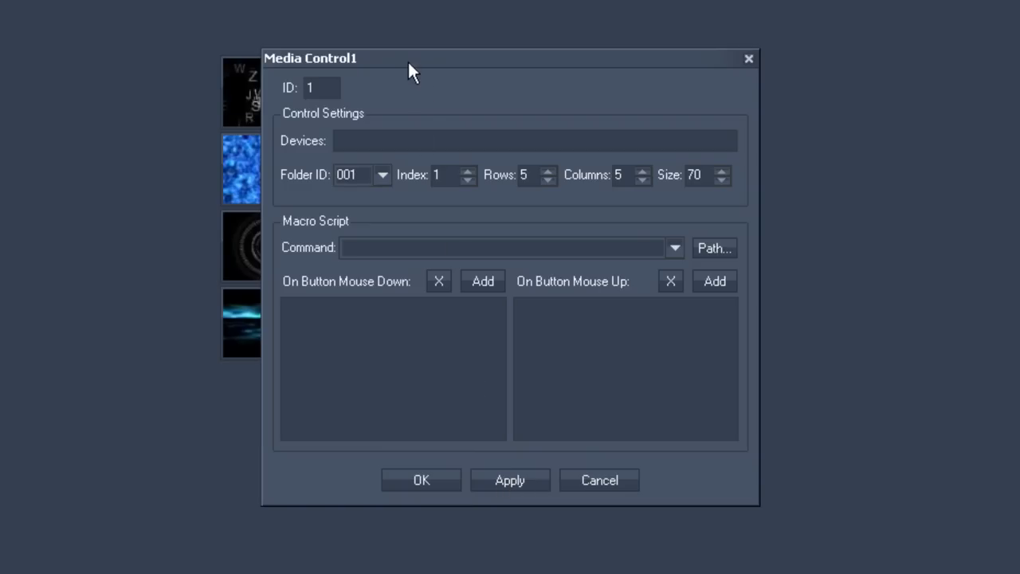
{"action": "left_click_drag", "start_coordinate": [408, 62], "coordinate": [619, 33]}
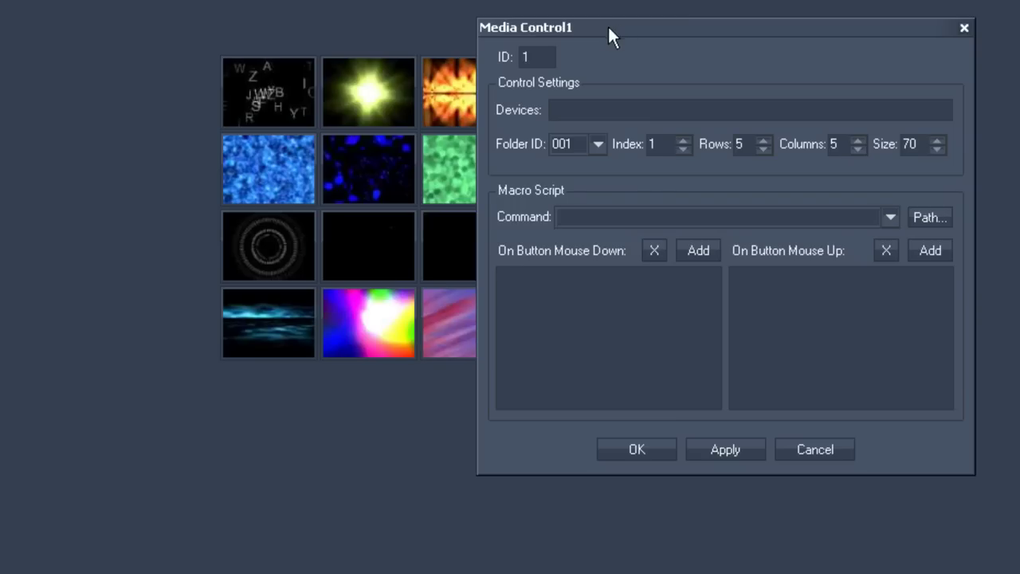
Set Media Control1's Devices to '1,5' and confirm its properties.
{"action": "left_click", "coordinate": [574, 109]}
{"action": "type", "text": "1,5"}
{"action": "left_click", "coordinate": [637, 449]}
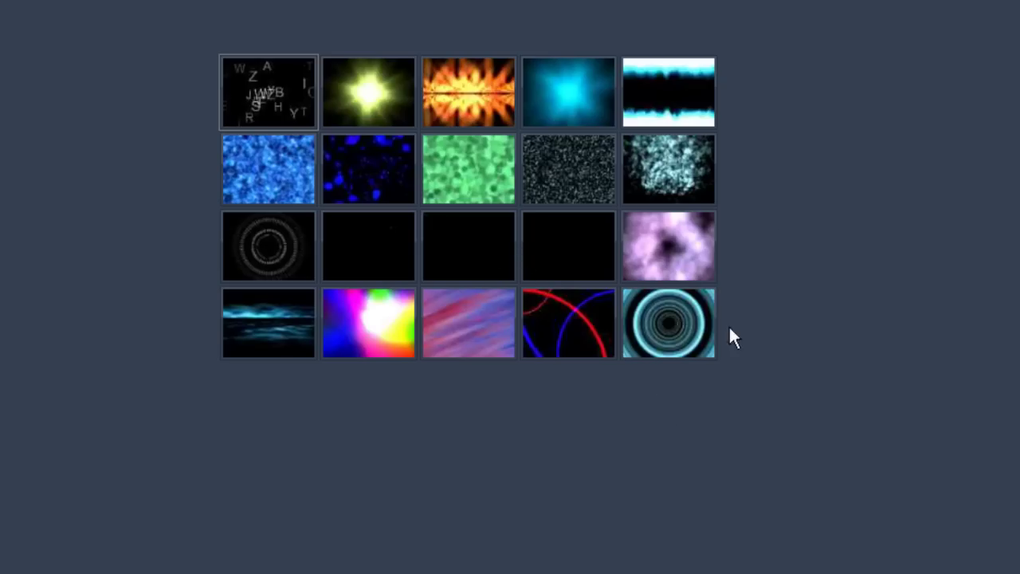
Add a vertical fader beside the thumbnail grid on Scene Two.
{"action": "right_click", "coordinate": [766, 84]}
{"action": "mouse_move", "coordinate": [710, 202]}
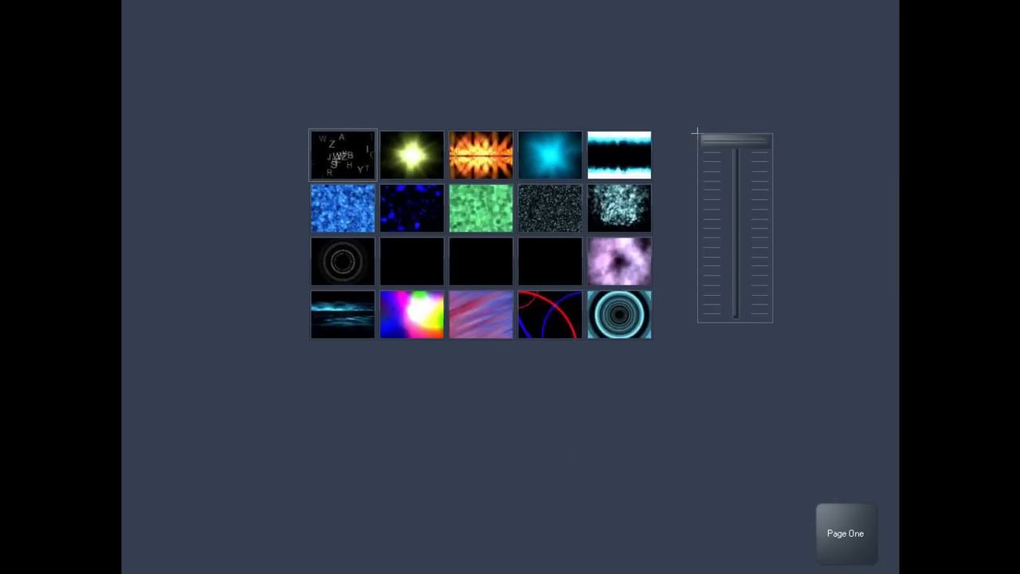
{"action": "right_click", "coordinate": [709, 182]}
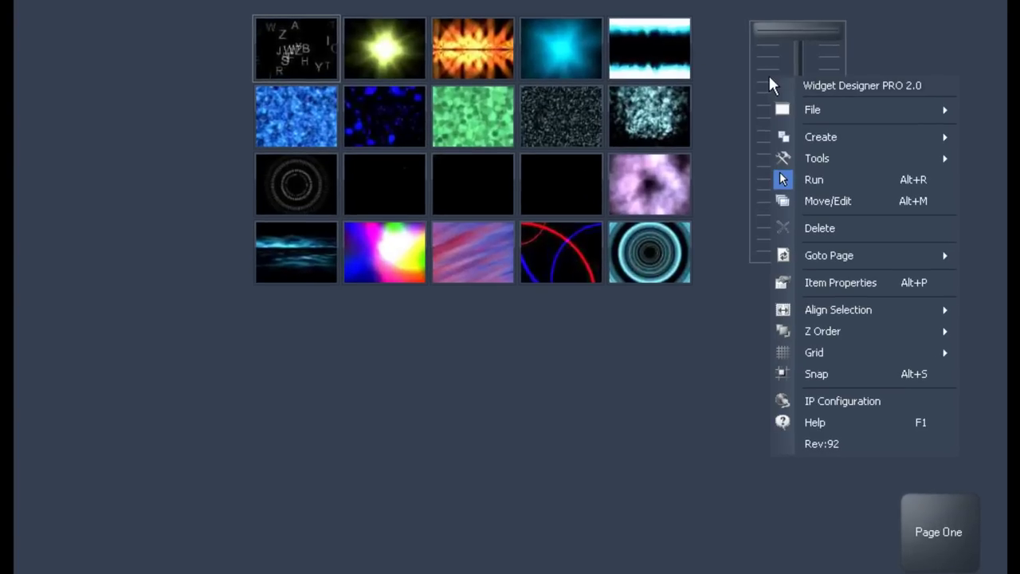
Set Fader2 to control Opacity on devices '1,5', then apply and confirm.
{"action": "left_click", "coordinate": [812, 279]}
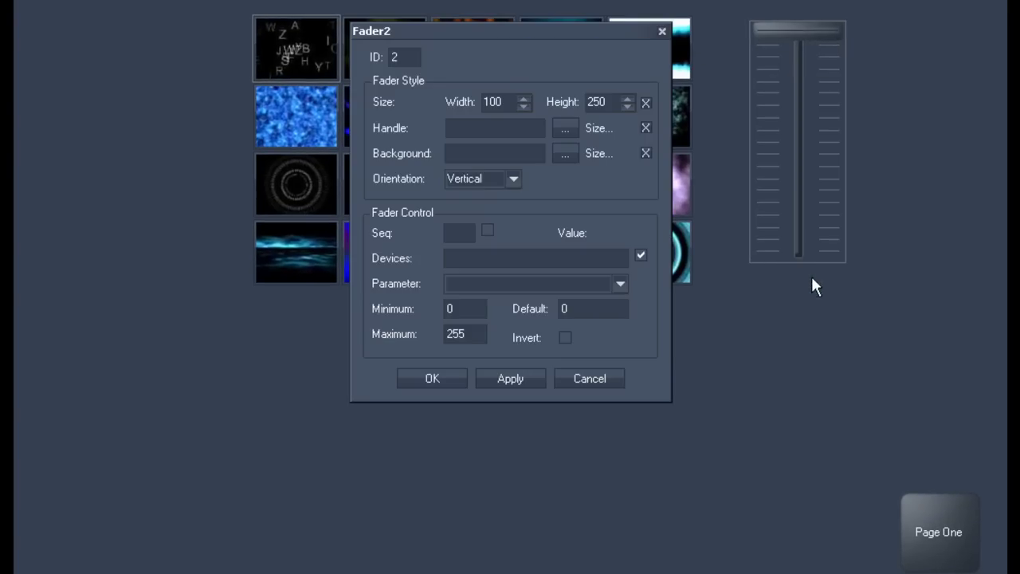
{"action": "left_click", "coordinate": [640, 256]}
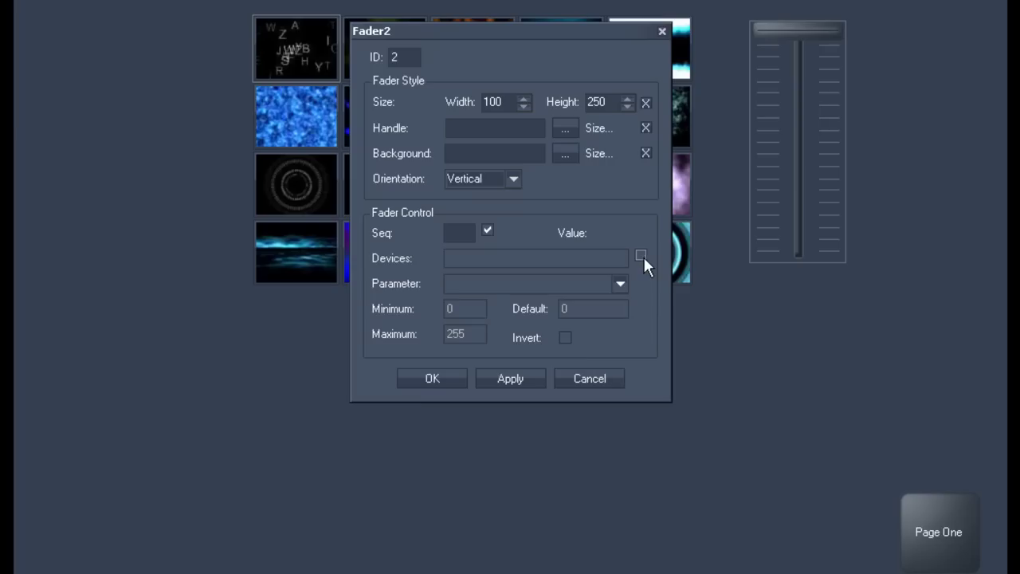
{"action": "left_click", "coordinate": [640, 256]}
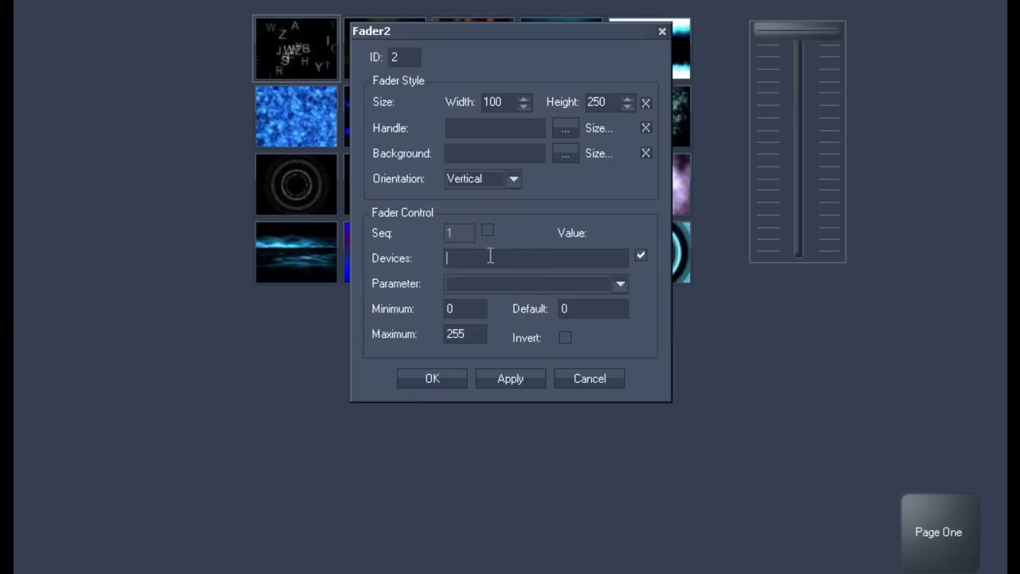
{"action": "type", "text": "1,"}
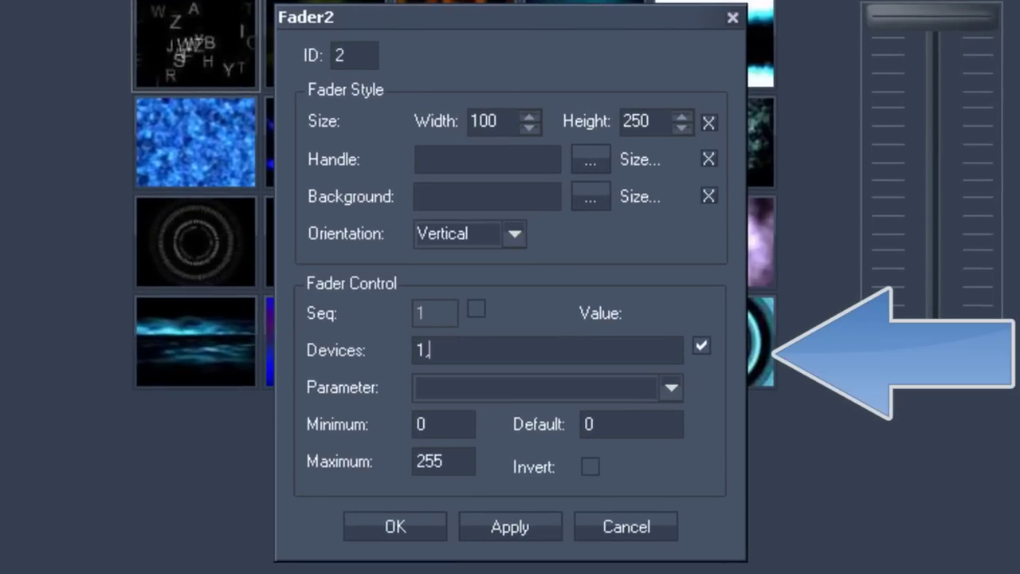
{"action": "type", "text": "5"}
{"action": "left_click", "coordinate": [669, 388]}
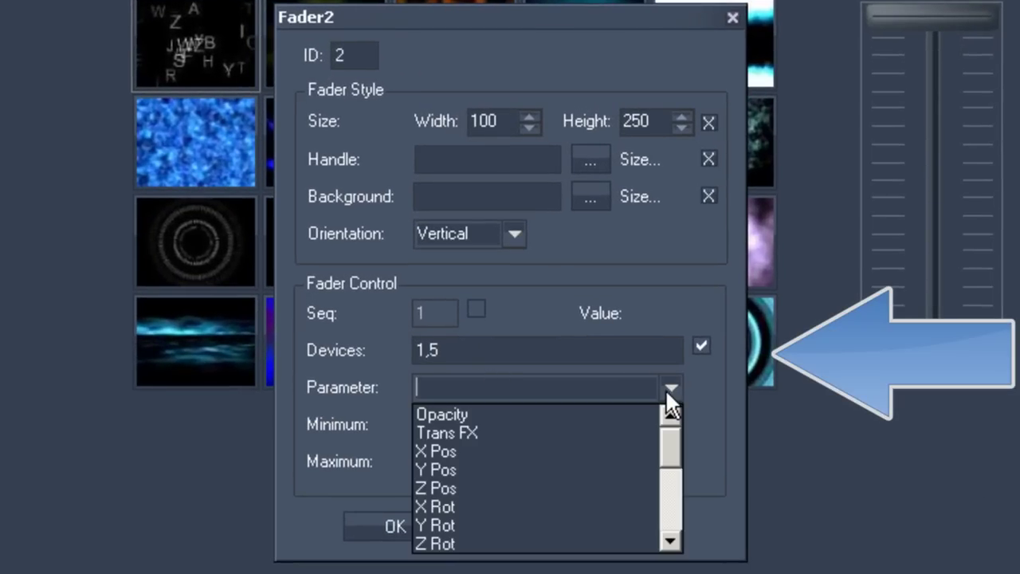
{"action": "left_click", "coordinate": [481, 414]}
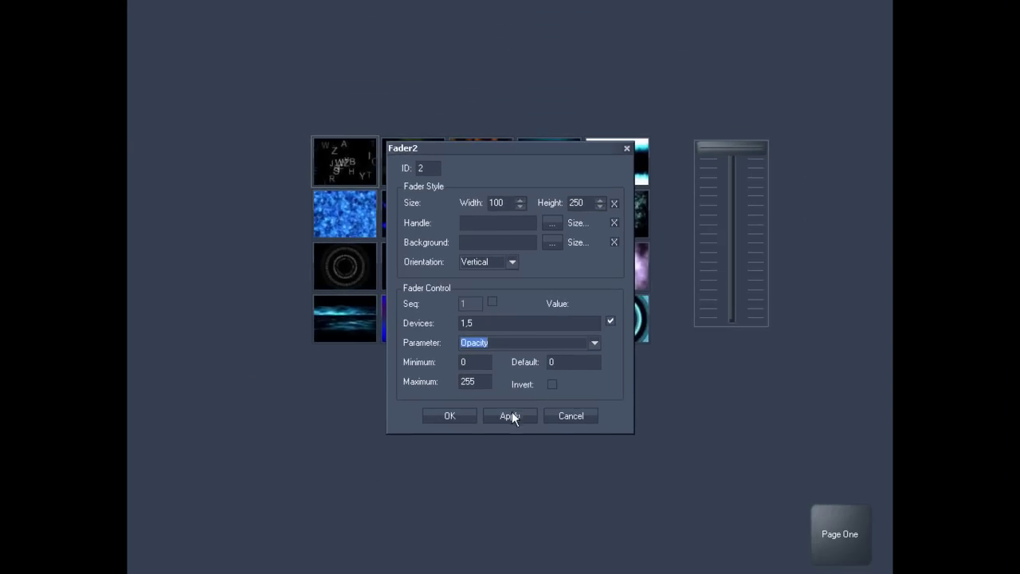
{"action": "left_click", "coordinate": [509, 415]}
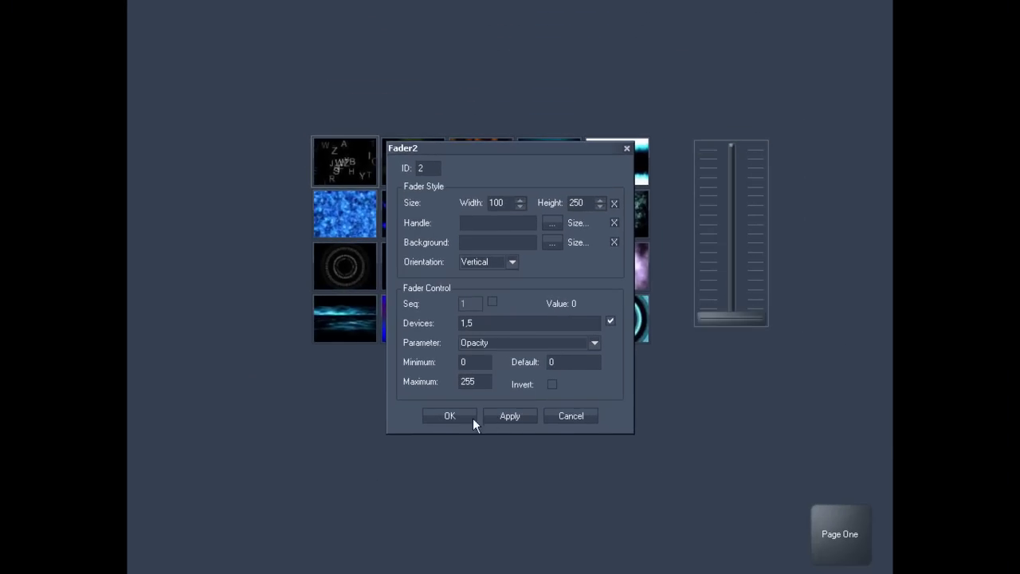
{"action": "left_click", "coordinate": [451, 415]}
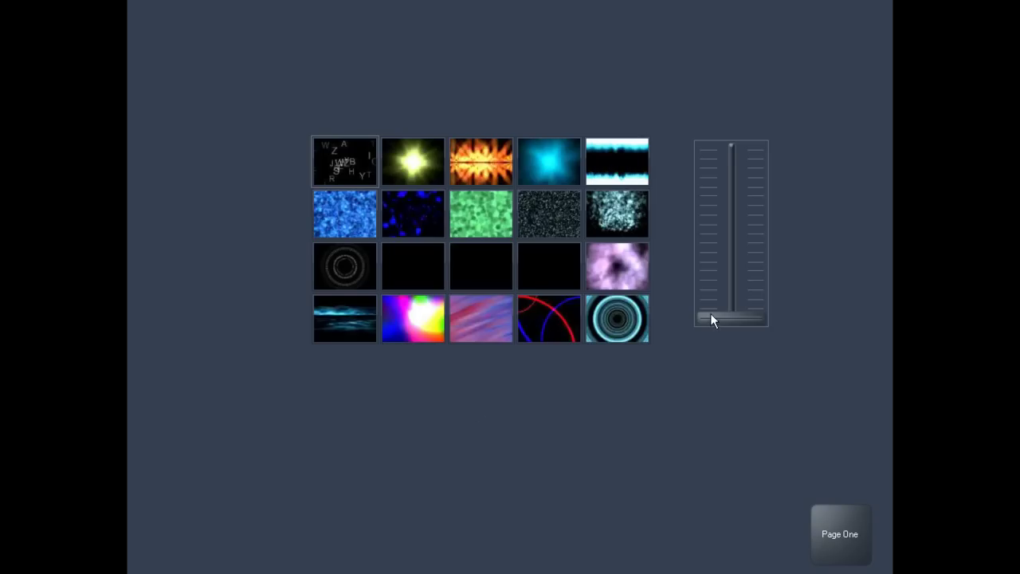
Raise Fader2 to its maximum and make the orange third thumbnail the active media.
{"action": "left_click_drag", "start_coordinate": [711, 319], "coordinate": [708, 141]}
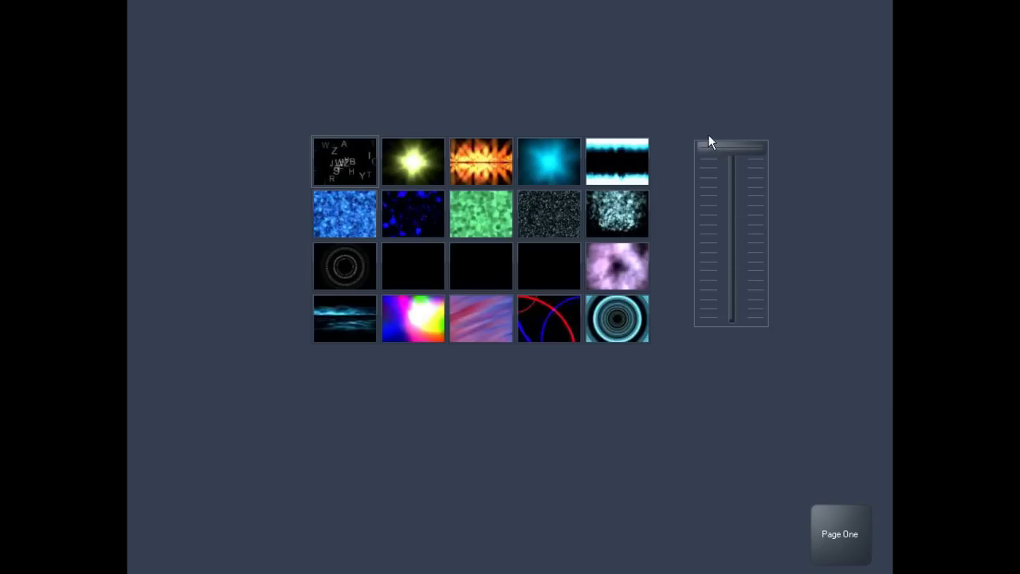
{"action": "left_click", "coordinate": [610, 167]}
{"action": "left_click", "coordinate": [494, 162]}
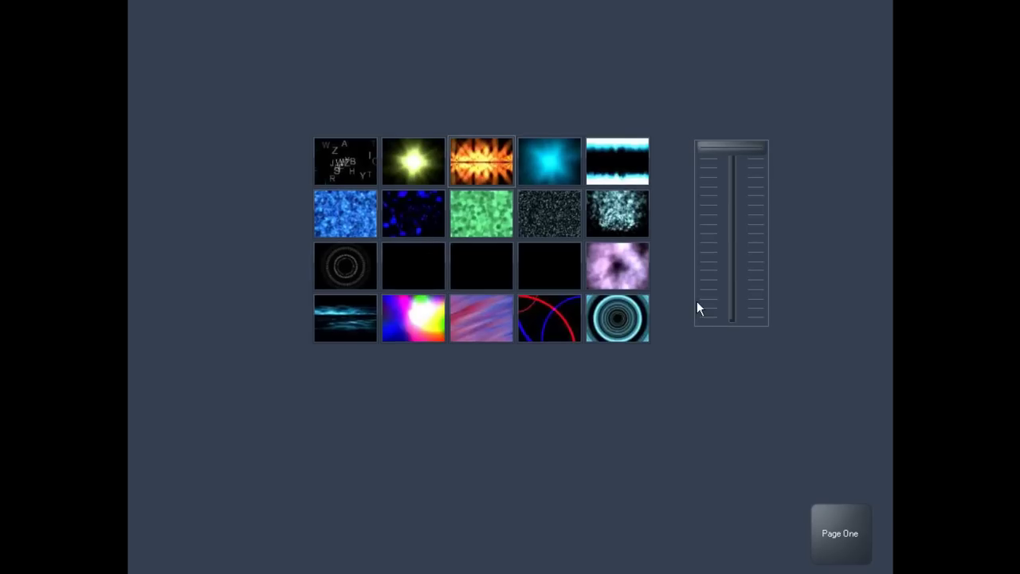